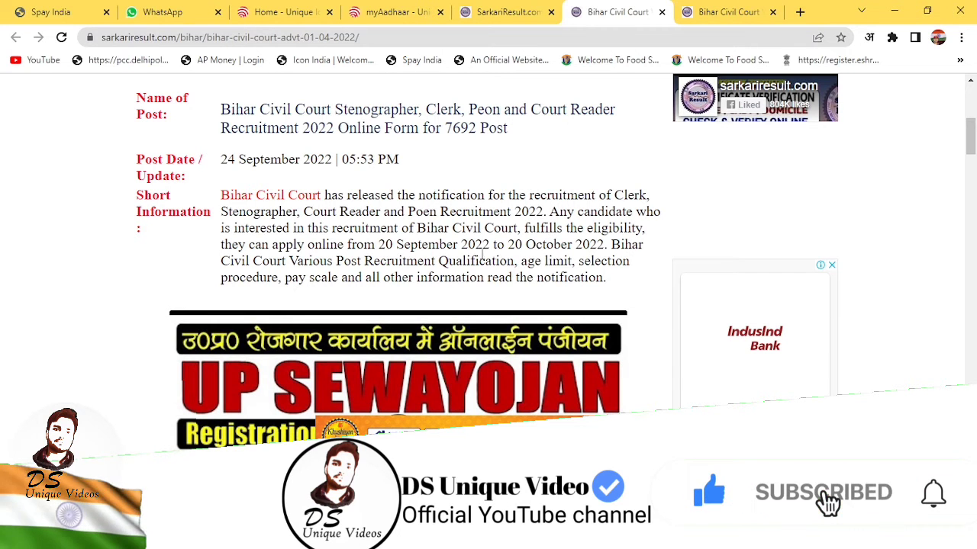
Step: Scroll the Bihar Civil Court notice past dates, fees and age limits to the Important Links table
scroll(592, 263, down, 5)
scroll(592, 263, down, 4)
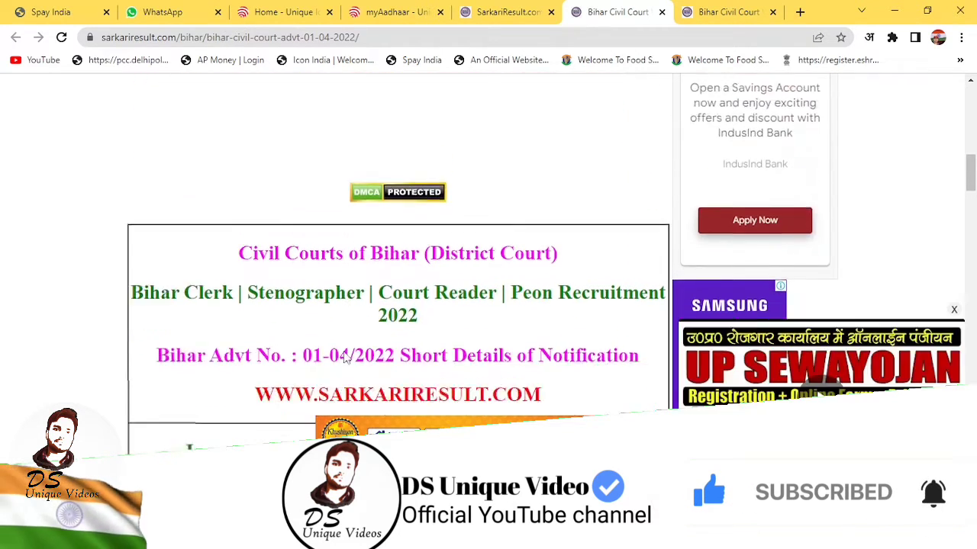
scroll(575, 214, down, 1)
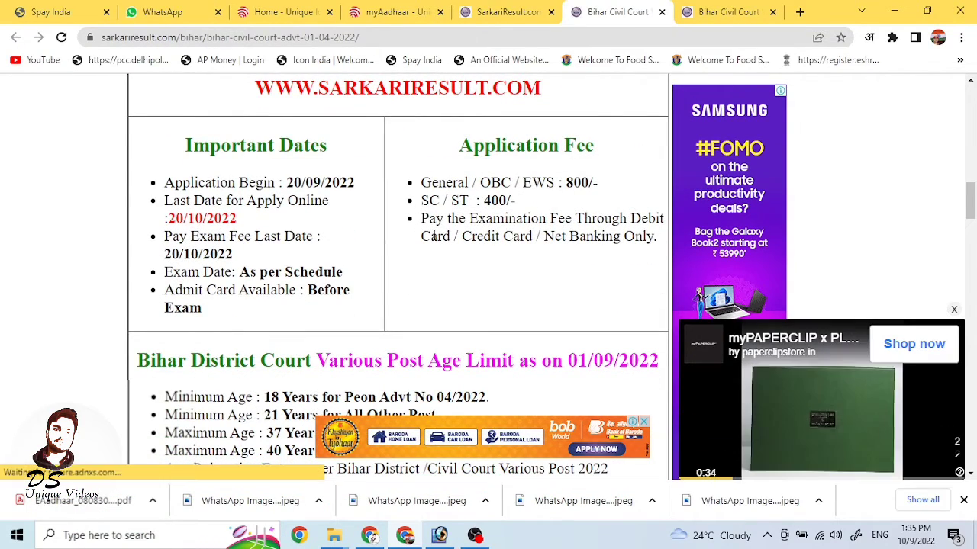
scroll(434, 263, down, 3)
scroll(435, 264, down, 6)
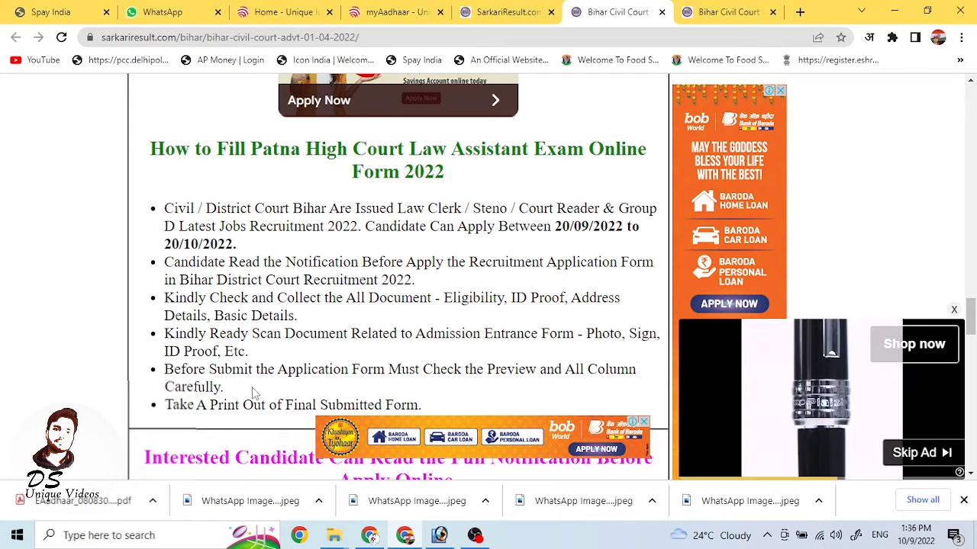
scroll(492, 393, down, 3)
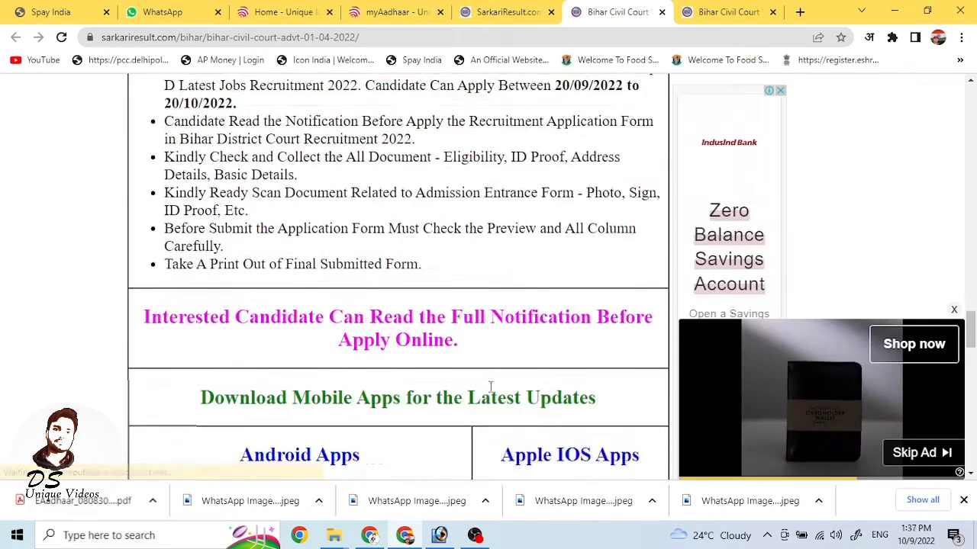
scroll(534, 408, down, 1)
scroll(537, 412, down, 3)
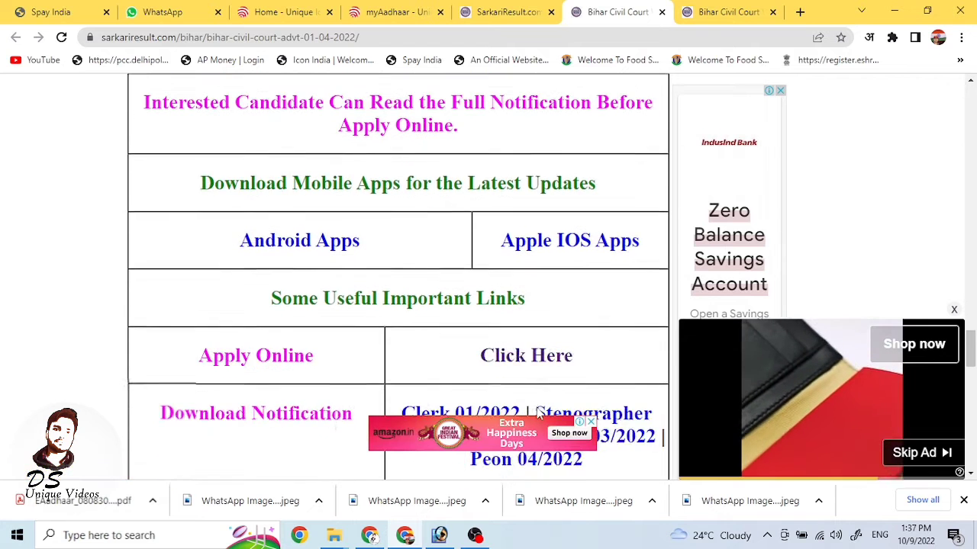
Step: Open the court's application portal, start a New Registration and choose the PEON/ORDERLY post
click(519, 214)
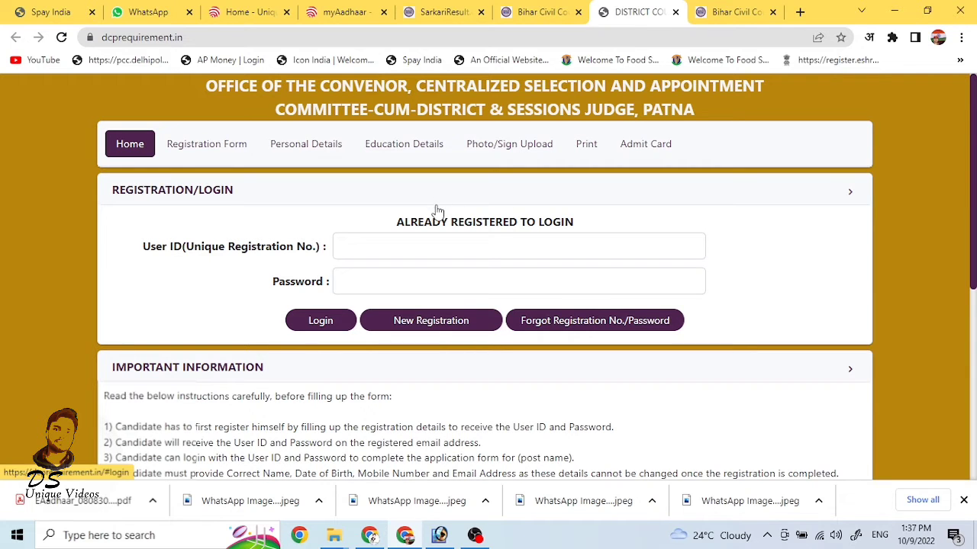
click(432, 325)
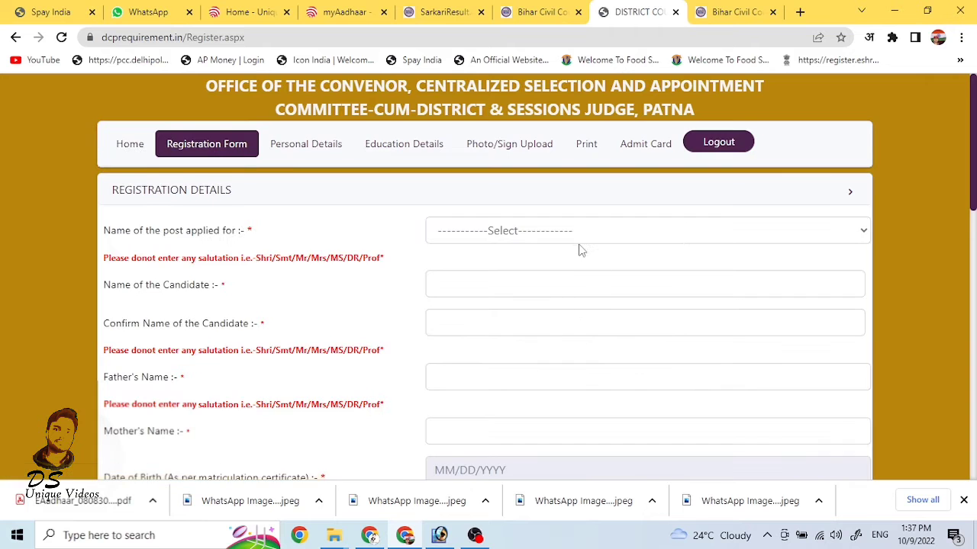
scroll(581, 245, down, 1)
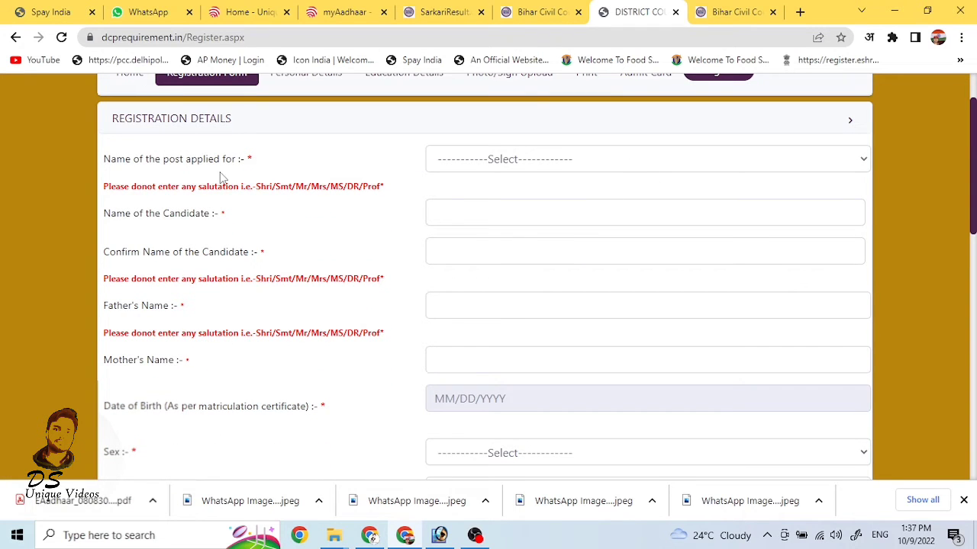
click(560, 162)
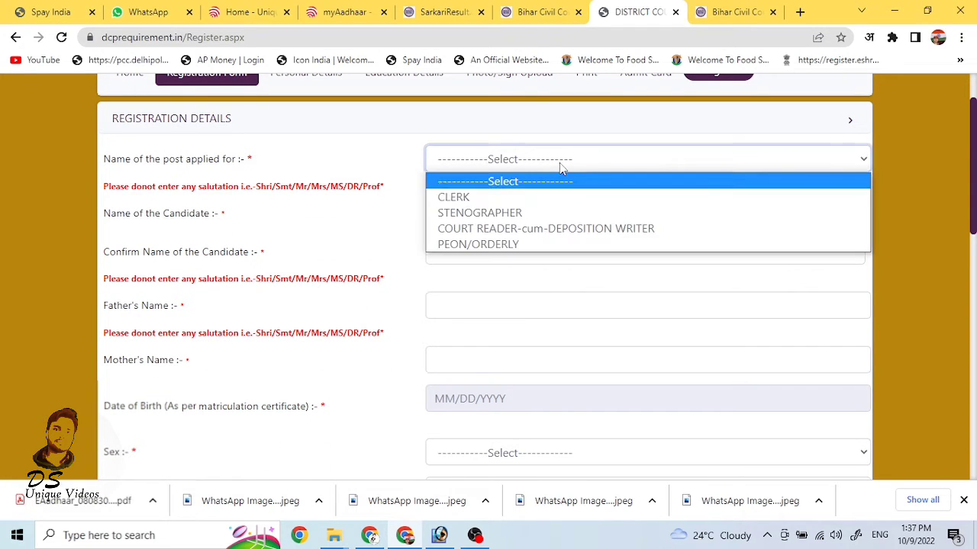
click(505, 243)
Step: Move through the name fields, then set Sex to Male and Marital Status to Married
click(488, 222)
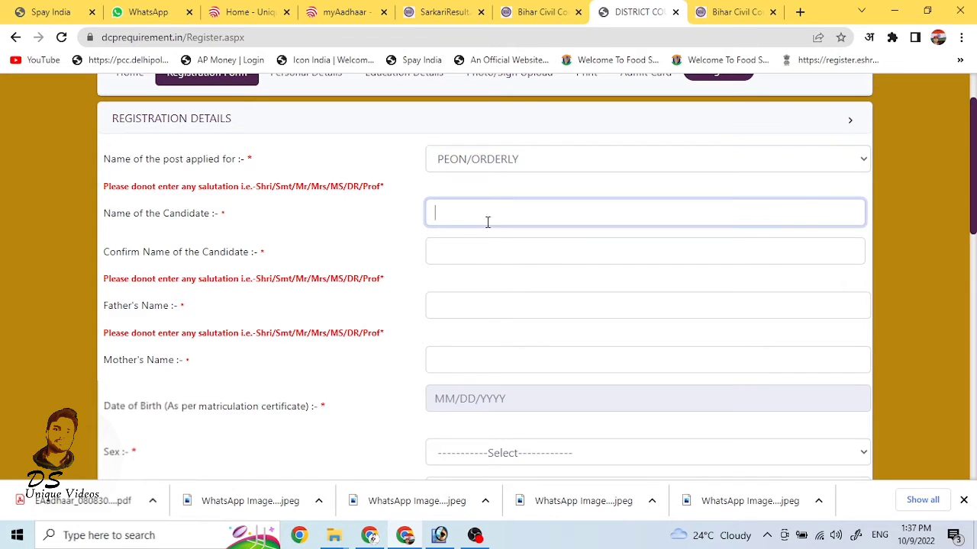
click(432, 260)
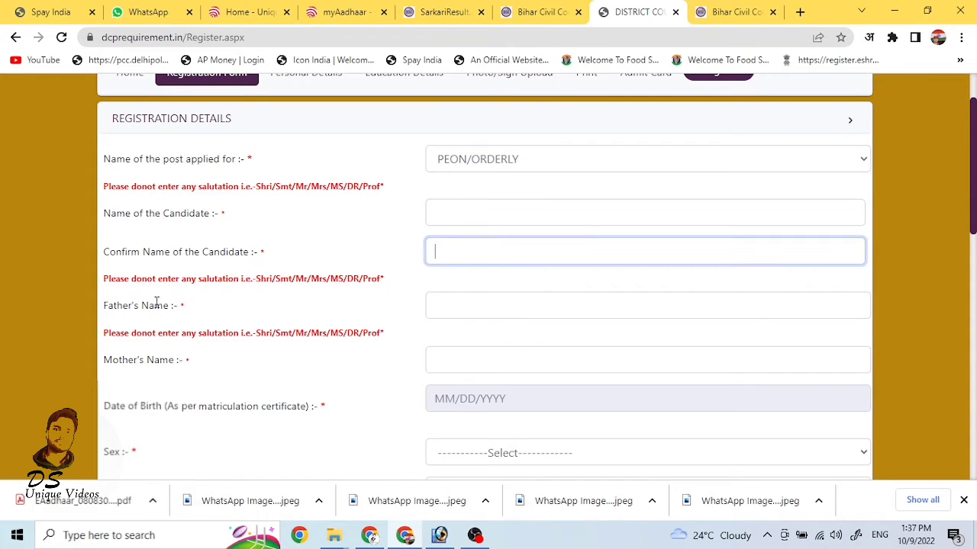
click(473, 304)
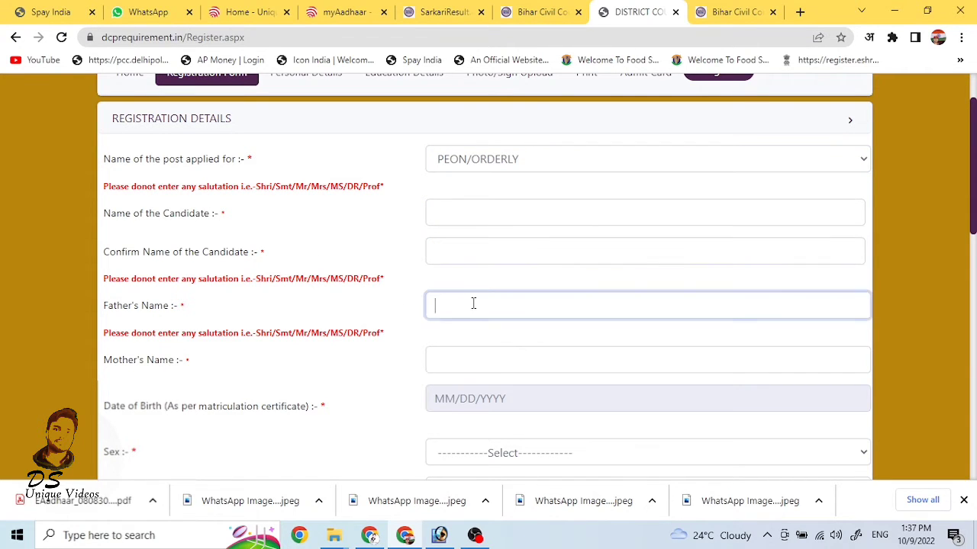
click(436, 358)
scroll(241, 308, down, 2)
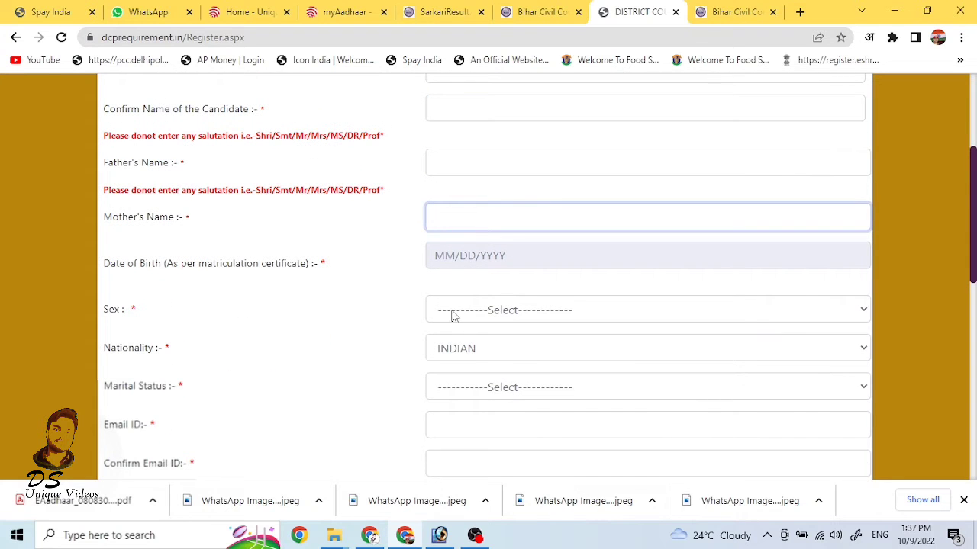
click(508, 311)
click(492, 347)
scroll(235, 351, down, 2)
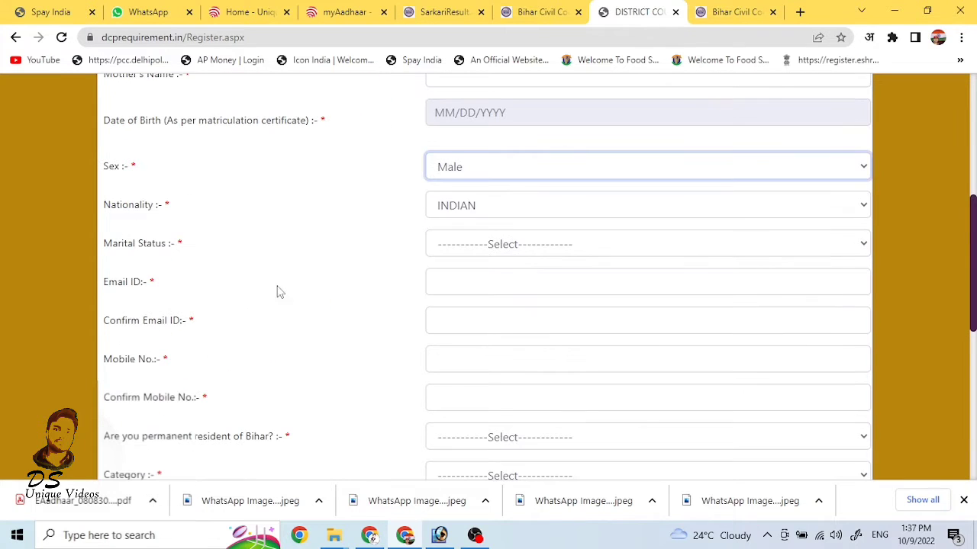
click(522, 251)
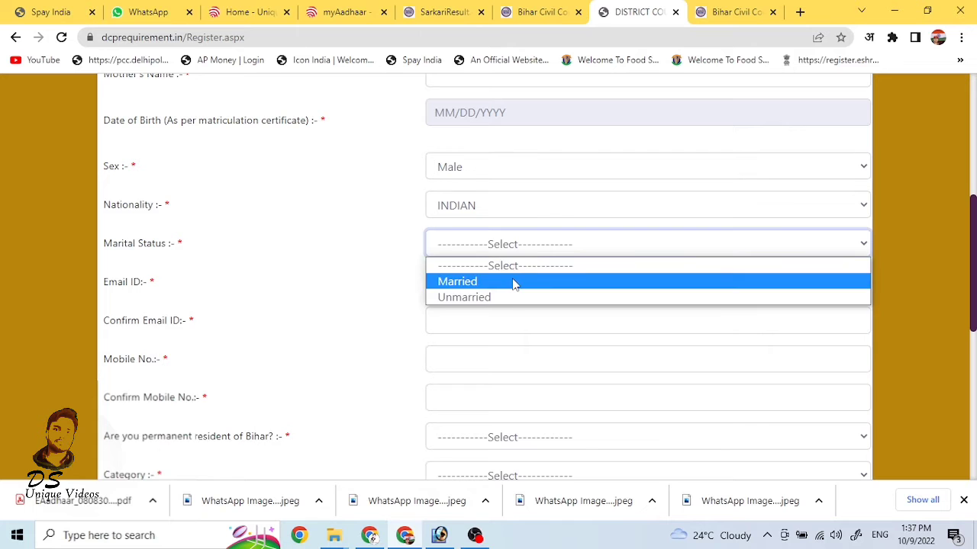
click(514, 280)
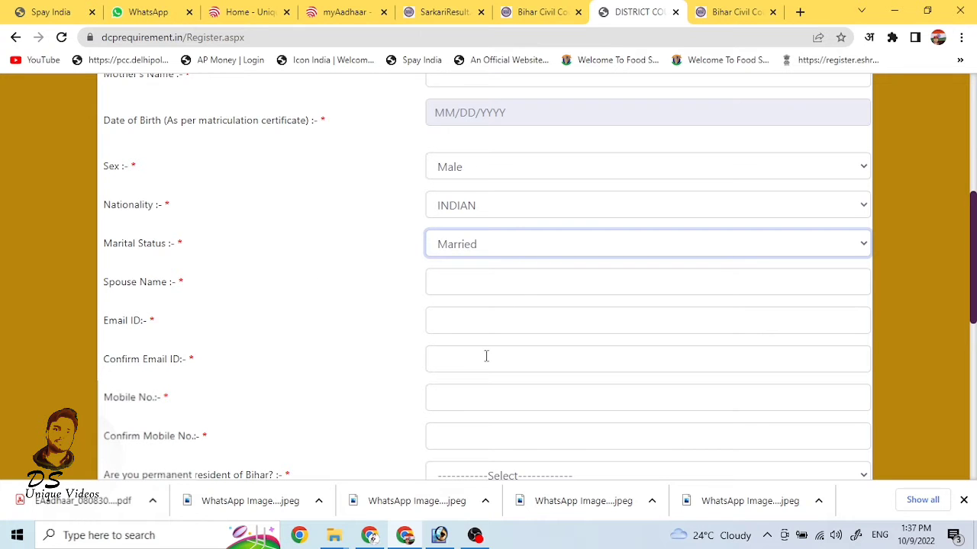
scroll(486, 356, down, 2)
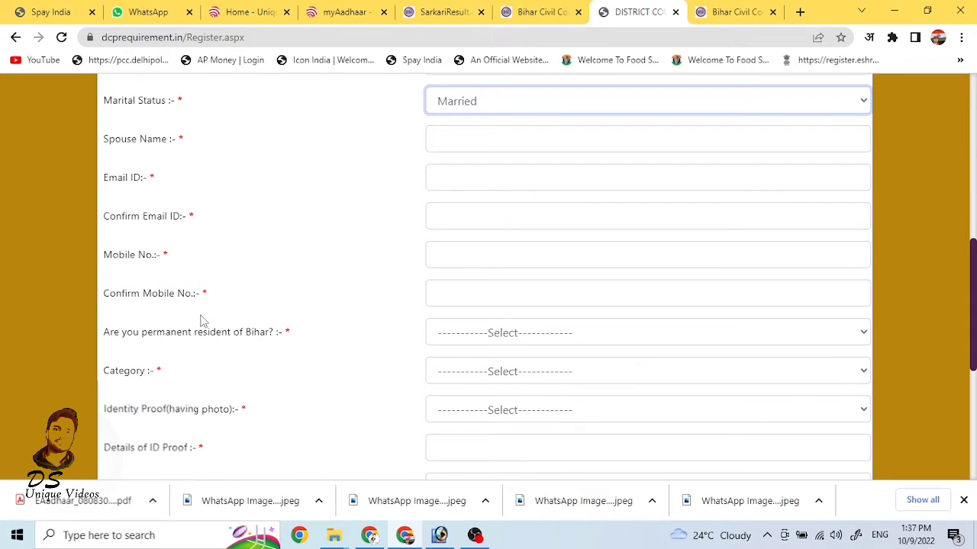
Step: Answer No to Bihar permanent resident, set category Un-reserved and ID proof Aadhar Card
click(541, 333)
click(546, 333)
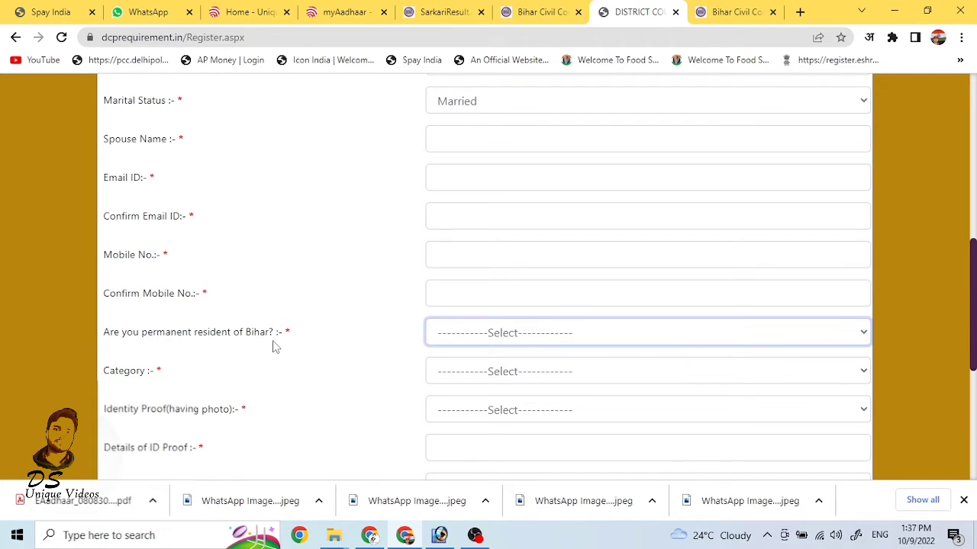
click(554, 341)
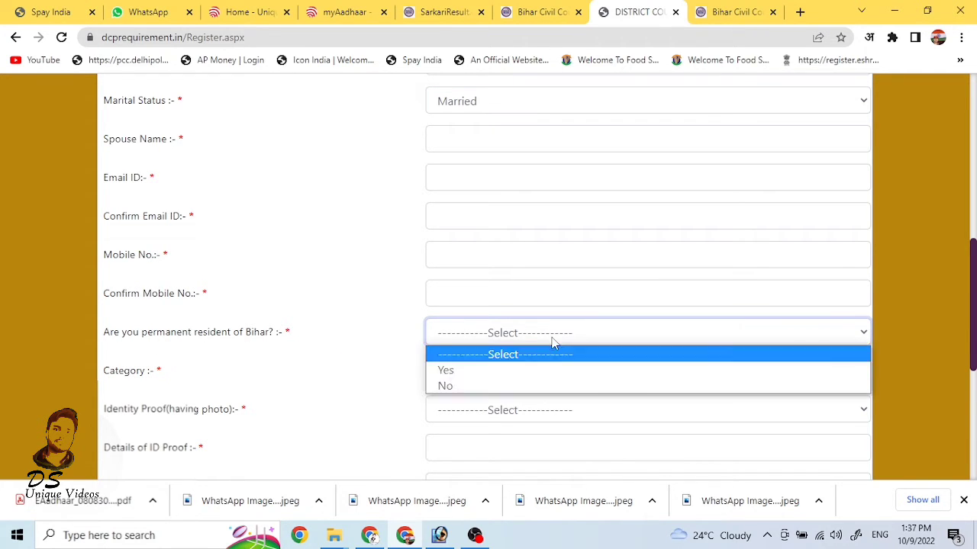
click(483, 387)
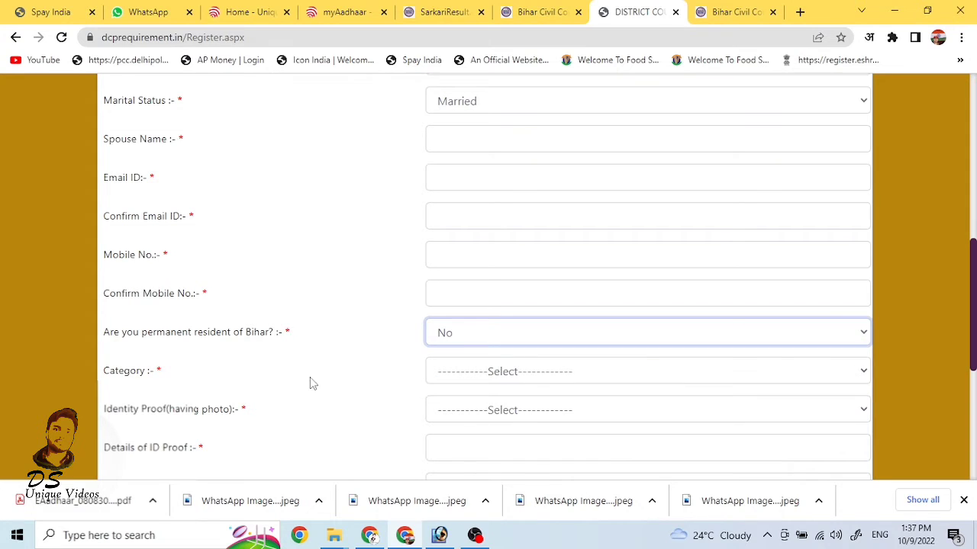
click(561, 371)
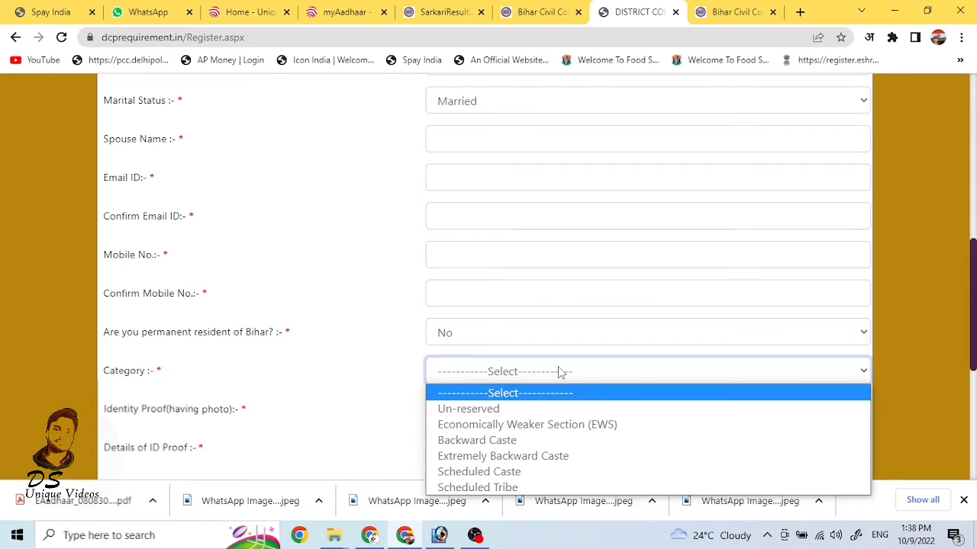
click(528, 409)
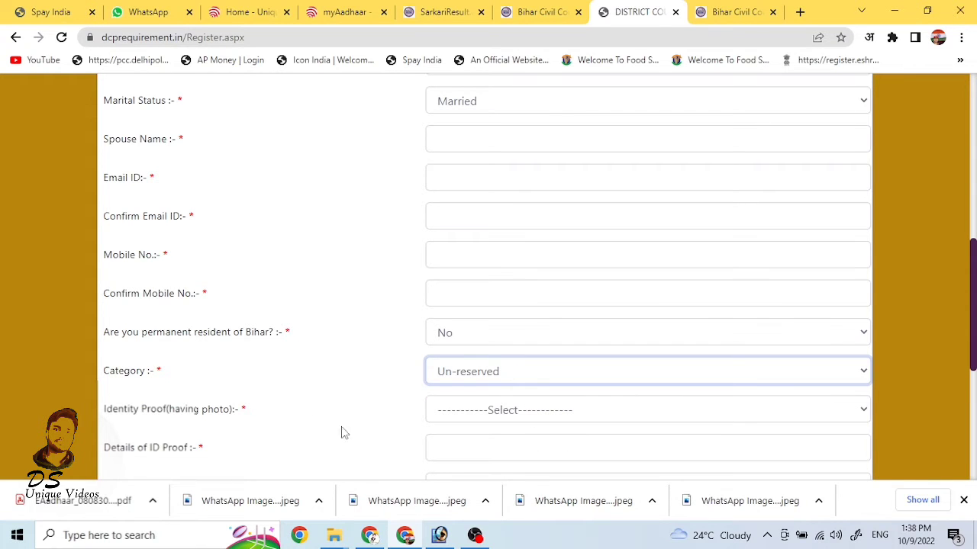
click(530, 414)
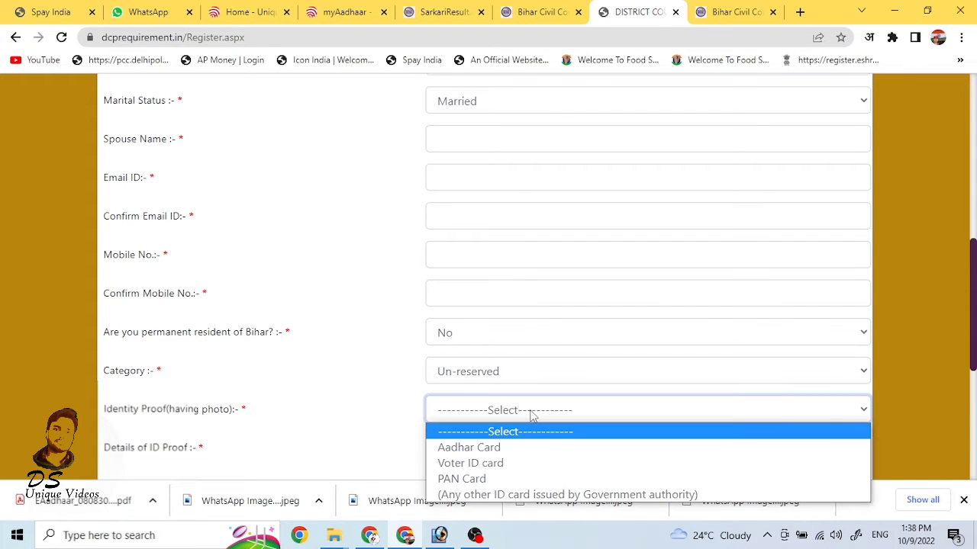
click(523, 450)
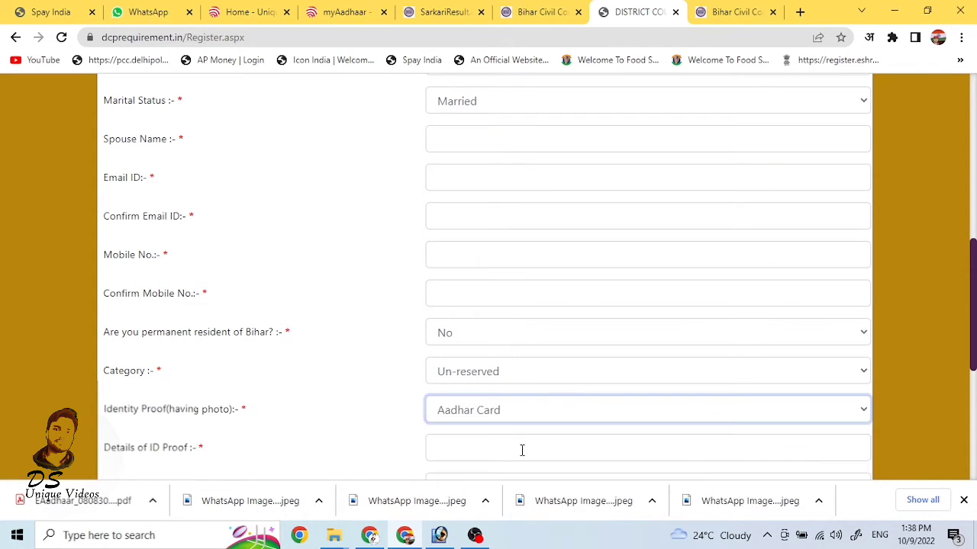
scroll(259, 429, down, 1)
click(516, 374)
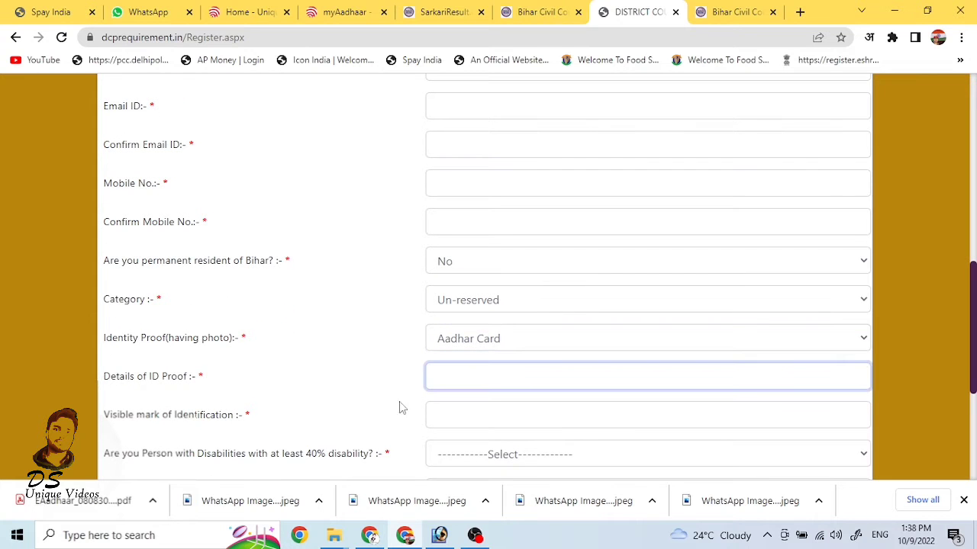
click(286, 426)
scroll(379, 427, down, 2)
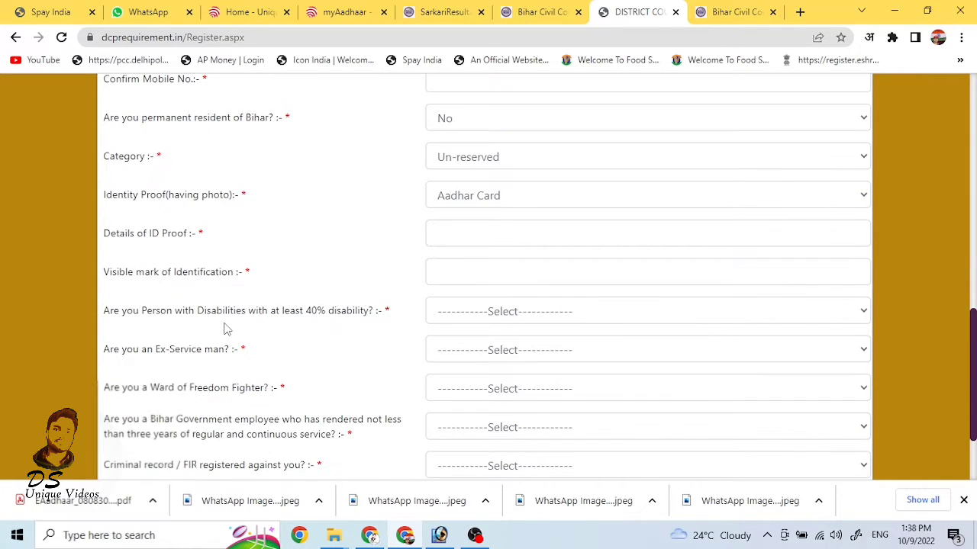
Step: Answer No to disability, ex-serviceman, freedom-fighter ward, government employee and criminal record questions
click(475, 319)
click(470, 365)
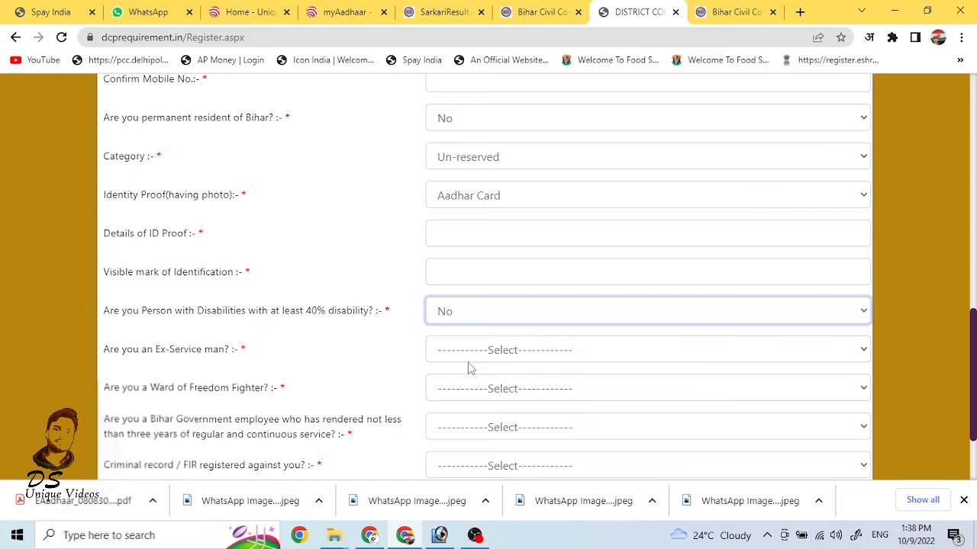
click(540, 357)
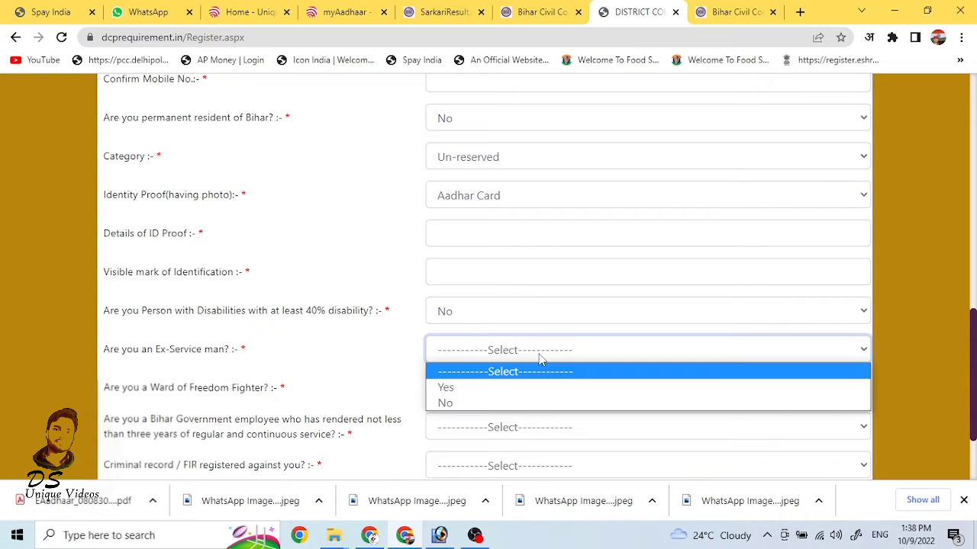
click(486, 401)
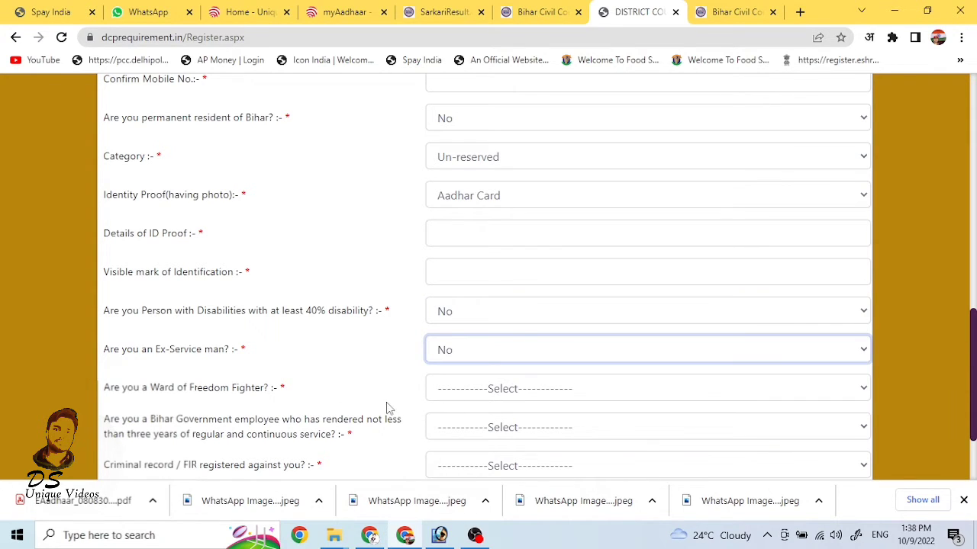
click(521, 397)
click(472, 444)
click(500, 427)
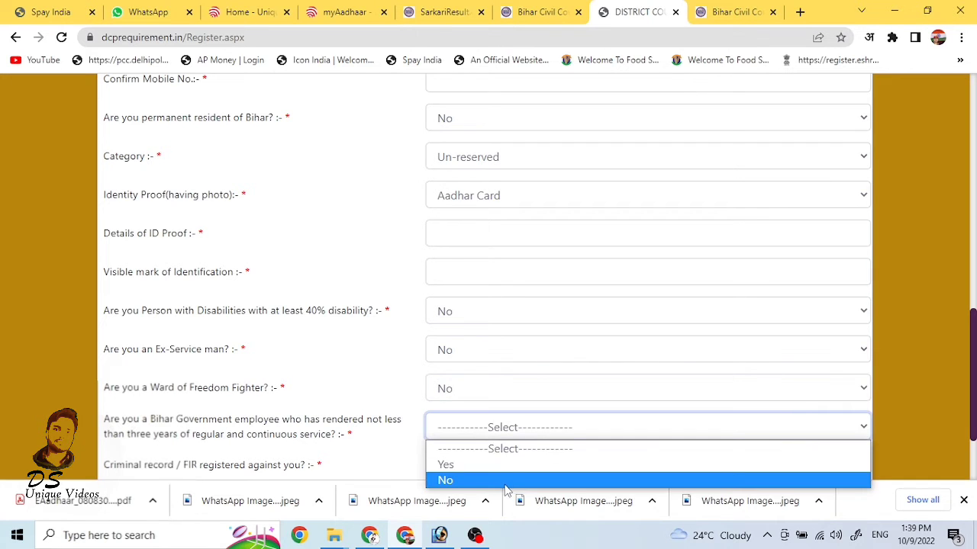
click(504, 480)
scroll(509, 444, down, 1)
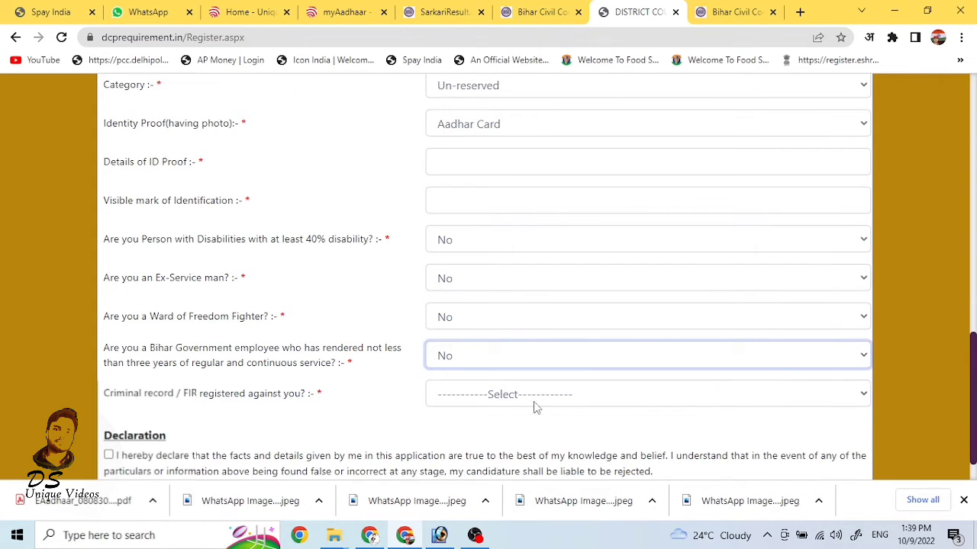
click(533, 402)
click(510, 447)
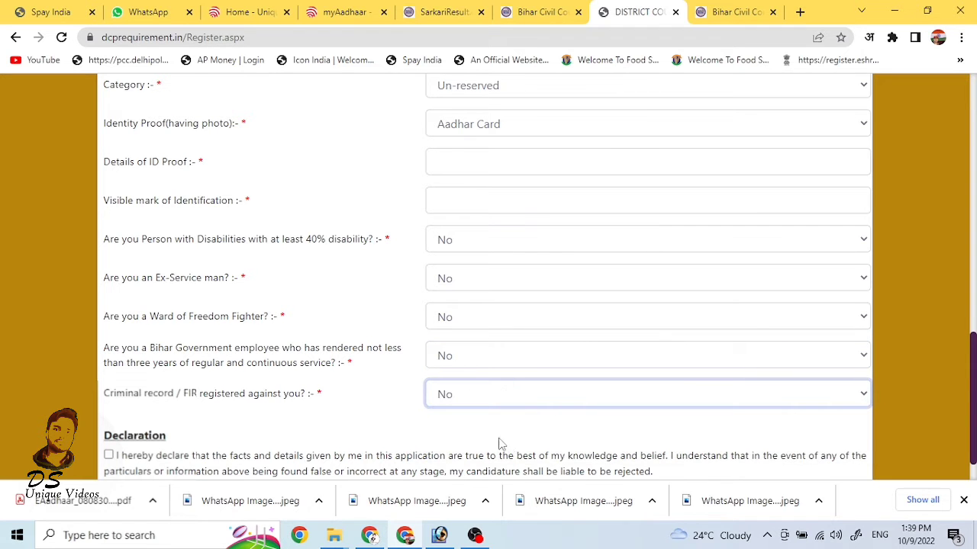
scroll(529, 372, up, 1)
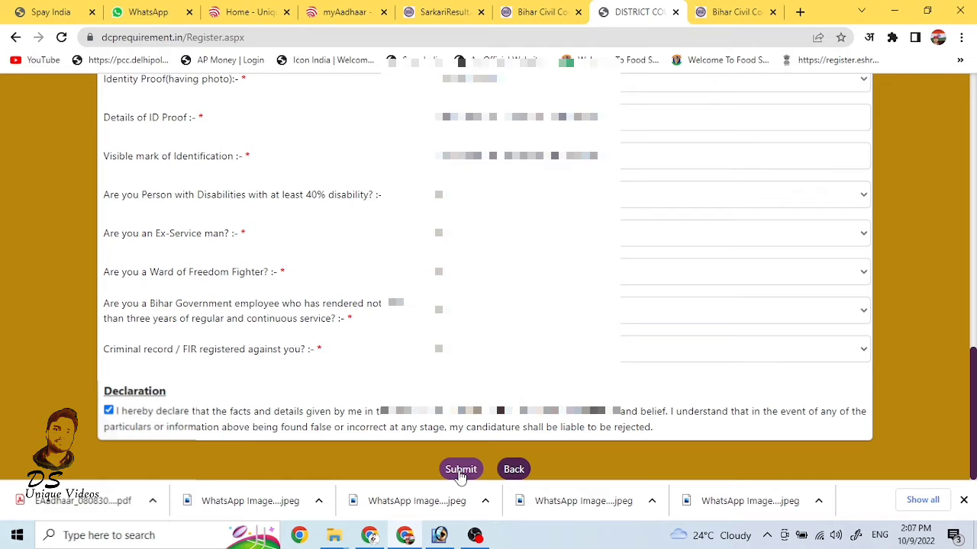
Step: Submit and confirm the registration, then review the PEON/ORDERLY details and fee on the success page
click(461, 469)
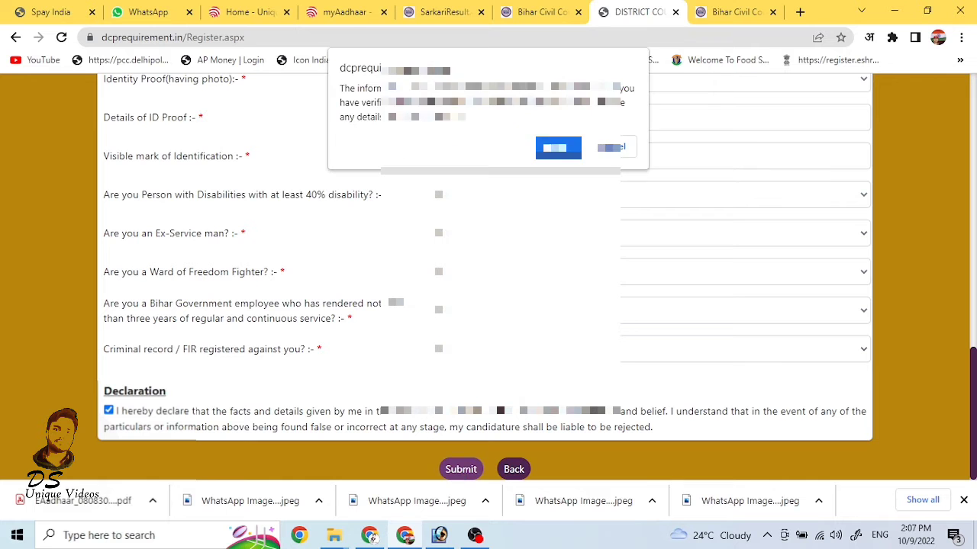
click(547, 148)
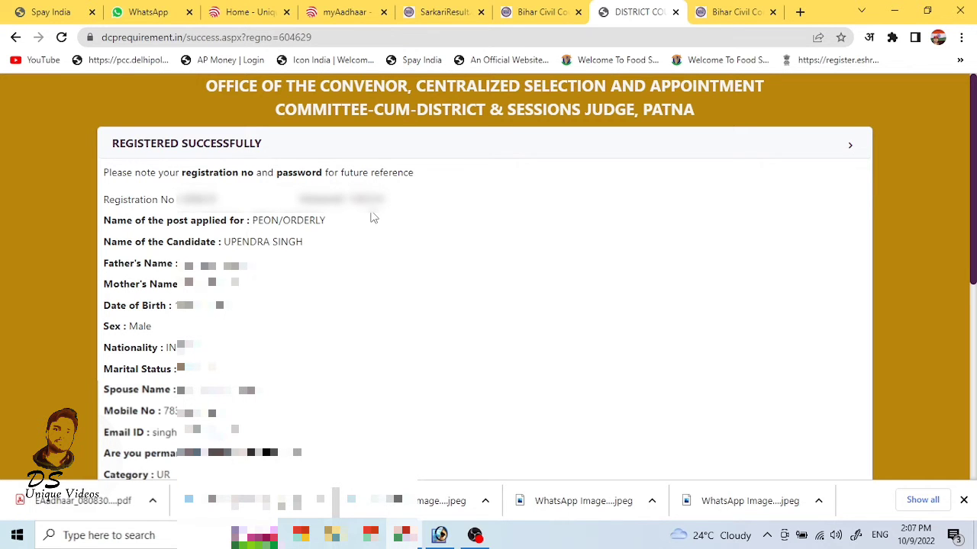
scroll(374, 219, down, 5)
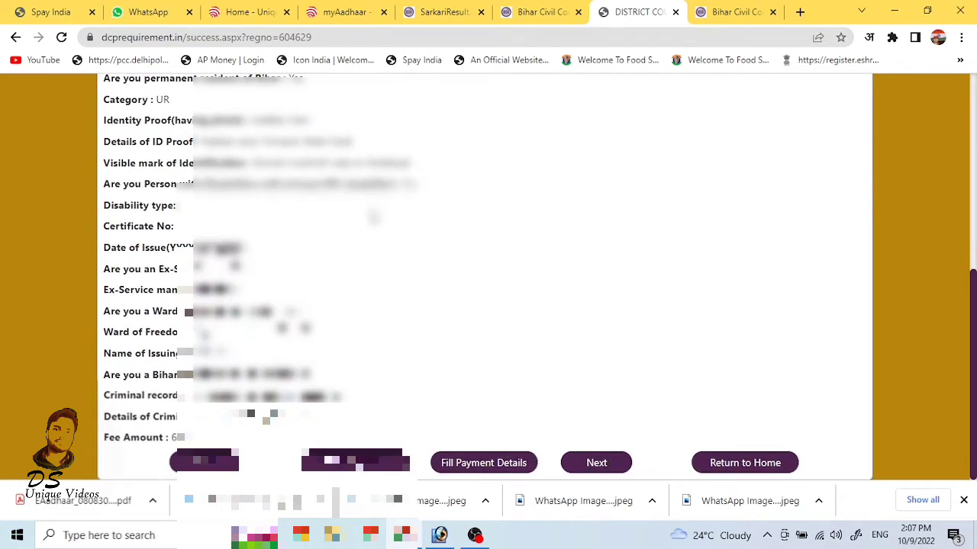
scroll(374, 219, up, 1)
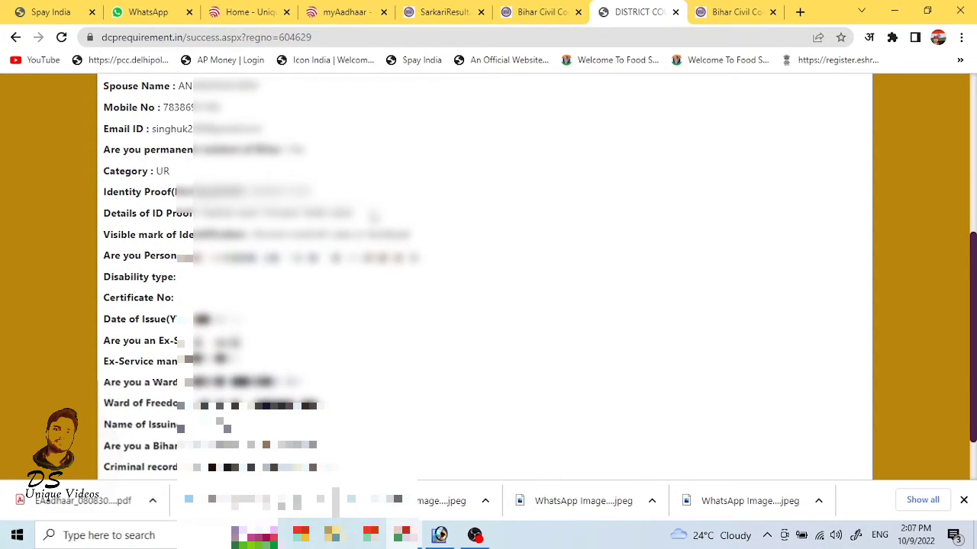
scroll(373, 218, up, 4)
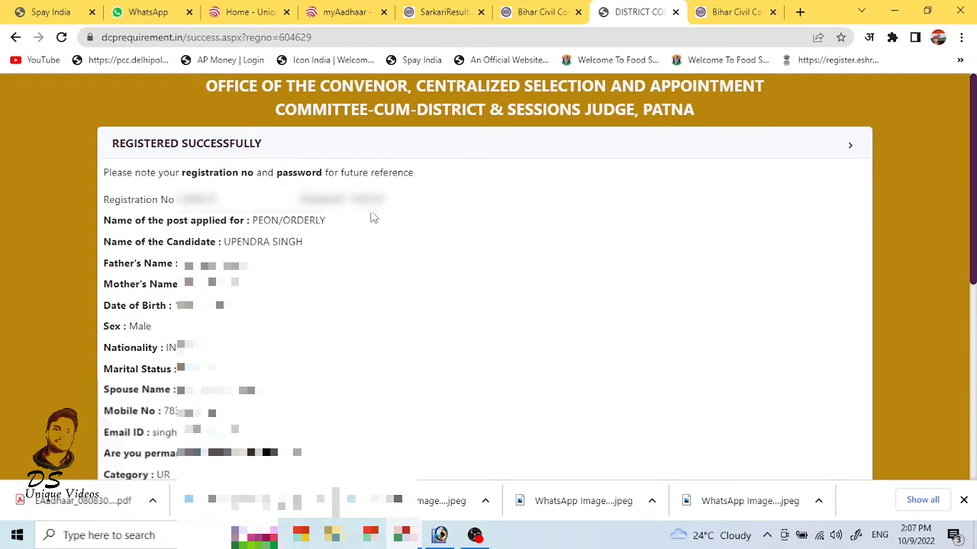
scroll(372, 396, down, 3)
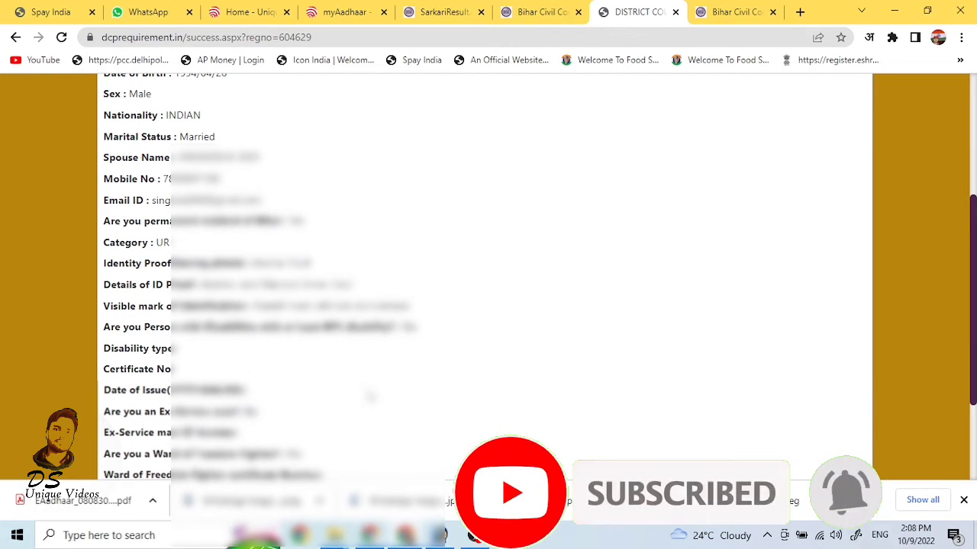
scroll(369, 395, down, 3)
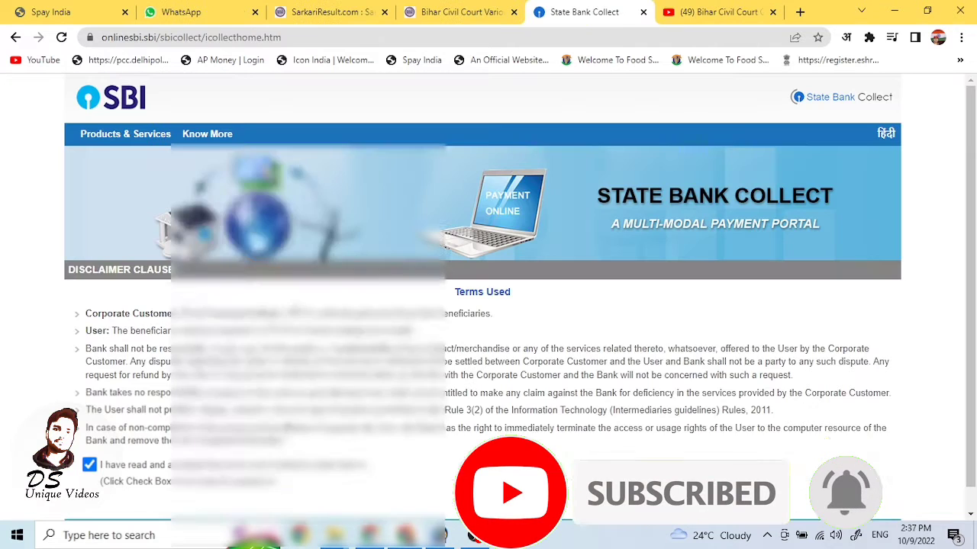
Step: Accept the SBI Collect disclaimer and search payees for State Bihar, type Recruitment
click(479, 499)
click(410, 258)
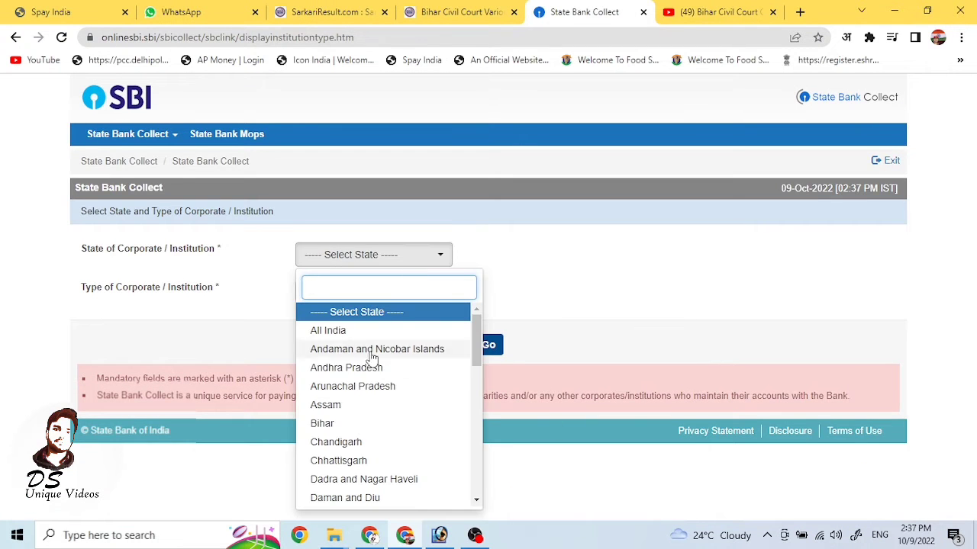
click(348, 424)
click(376, 296)
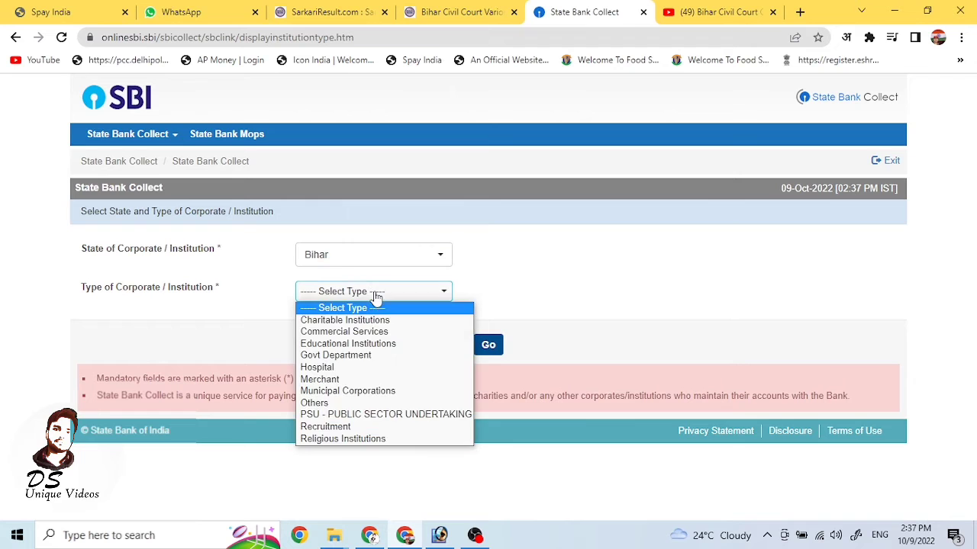
click(358, 426)
click(485, 346)
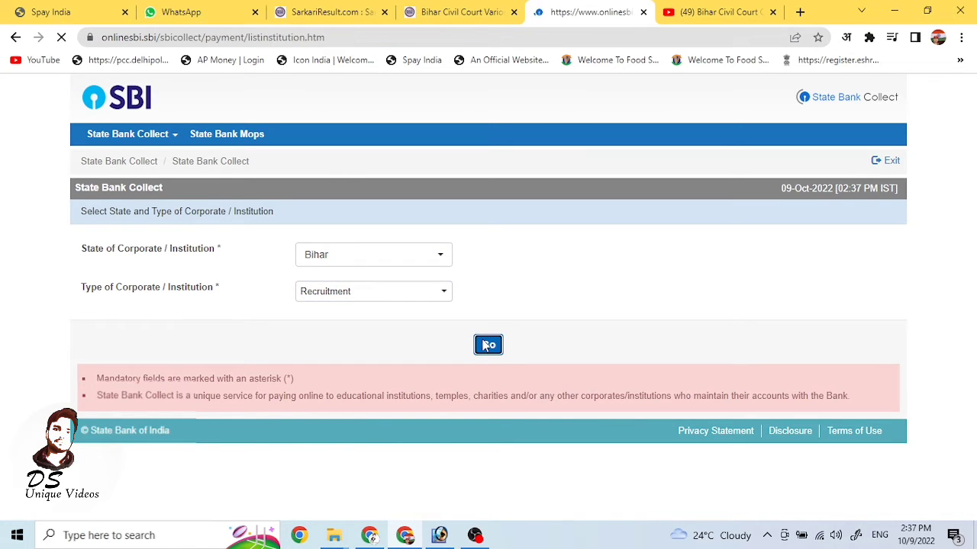
Step: Choose the convenor selection and appointment committee and set payment category to EXAMINATION FEE
click(456, 250)
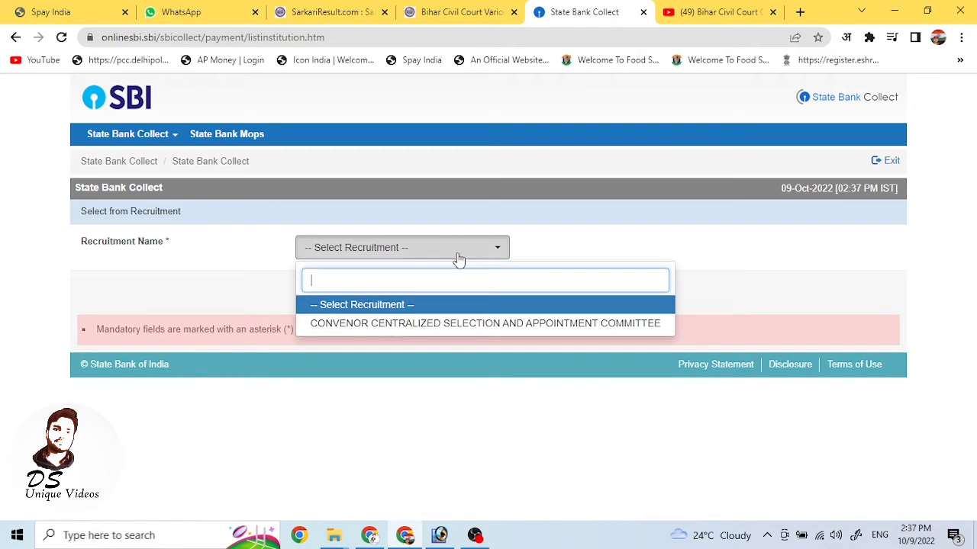
click(384, 326)
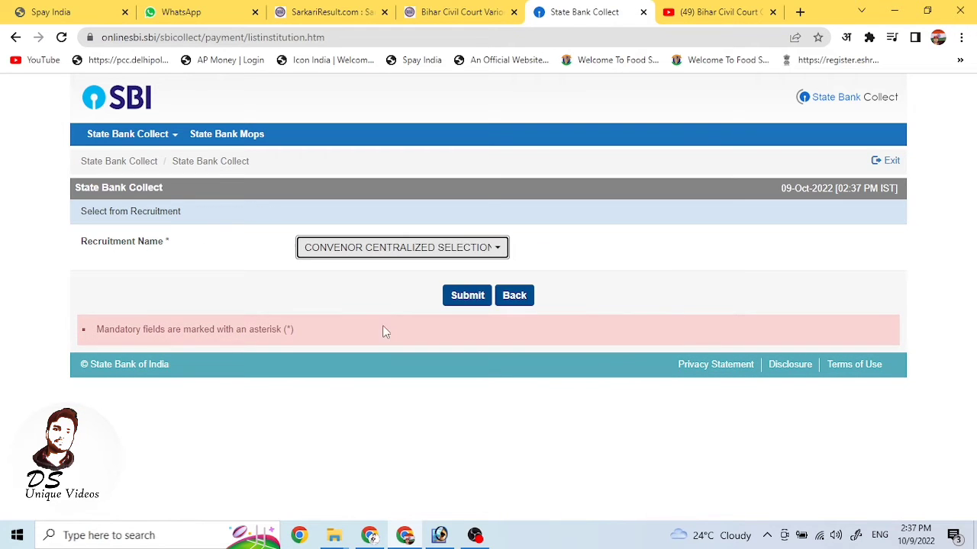
click(467, 299)
click(420, 366)
click(389, 438)
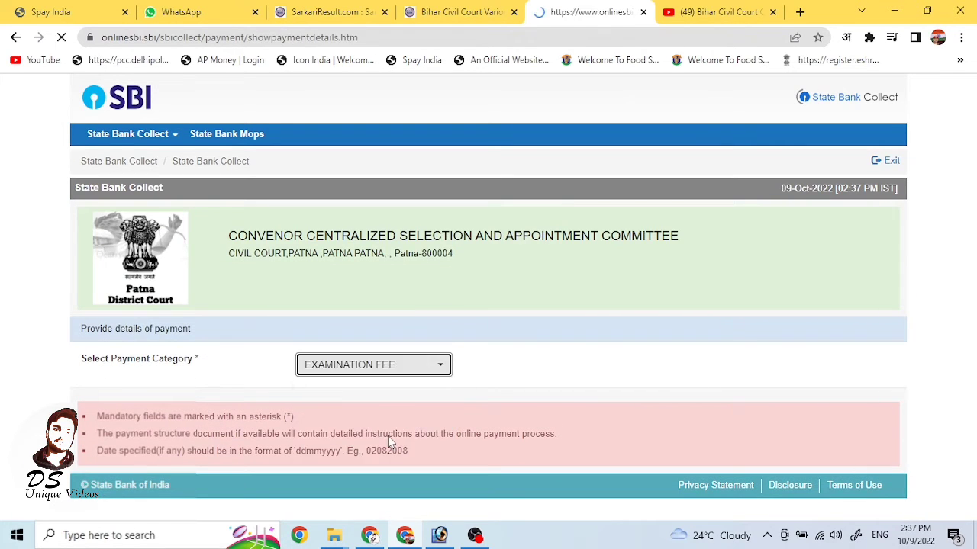
Step: Enter the registration number and choose post PEON, category GEN and gender MALE
scroll(575, 373, down, 2)
click(386, 263)
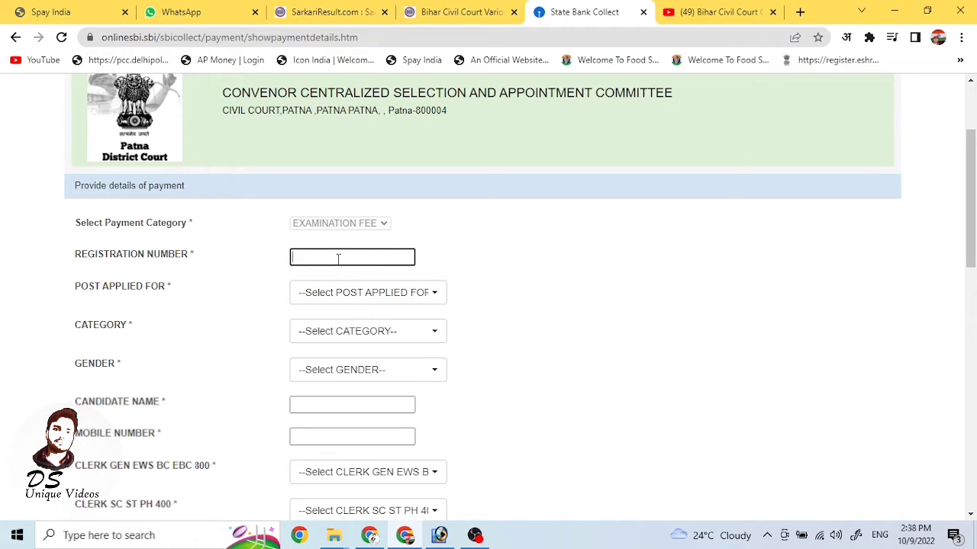
text(00)
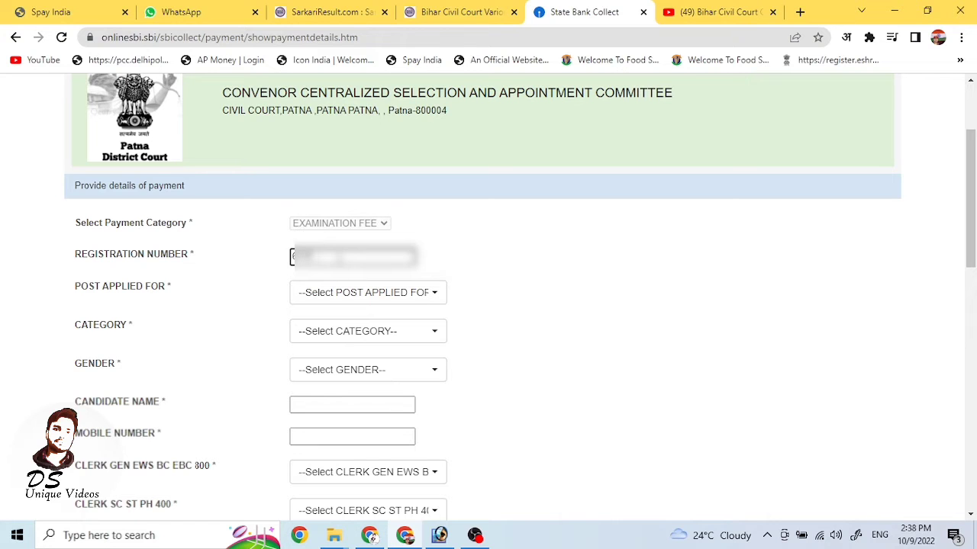
click(385, 293)
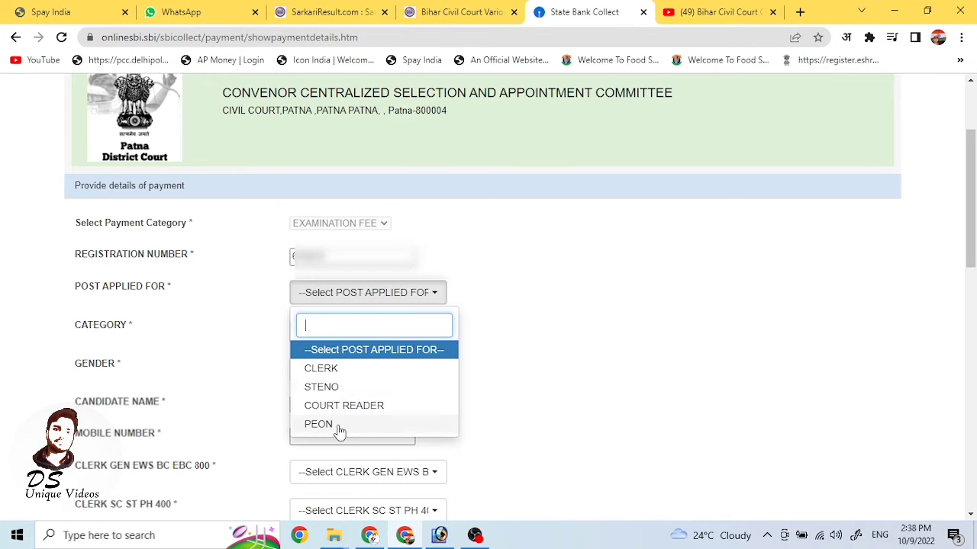
click(338, 425)
click(372, 334)
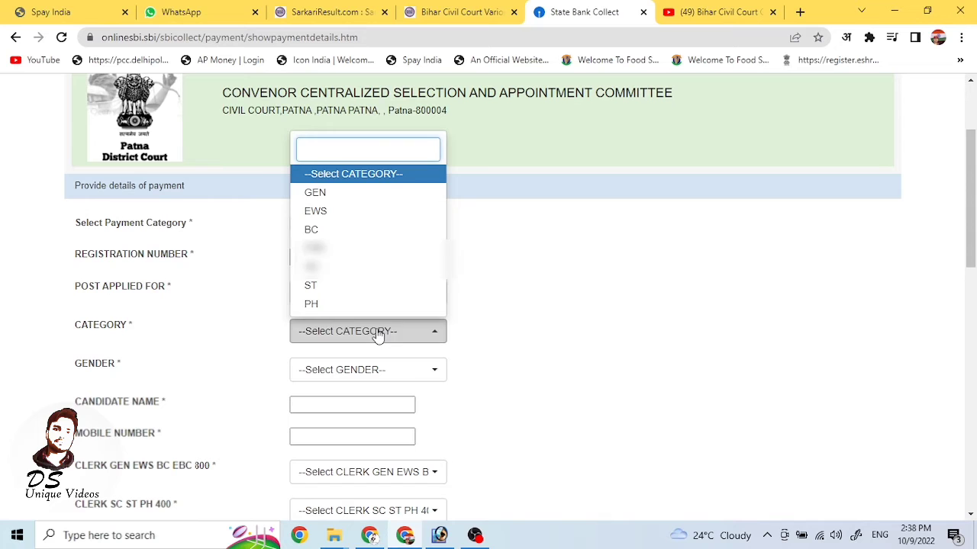
click(348, 194)
click(338, 373)
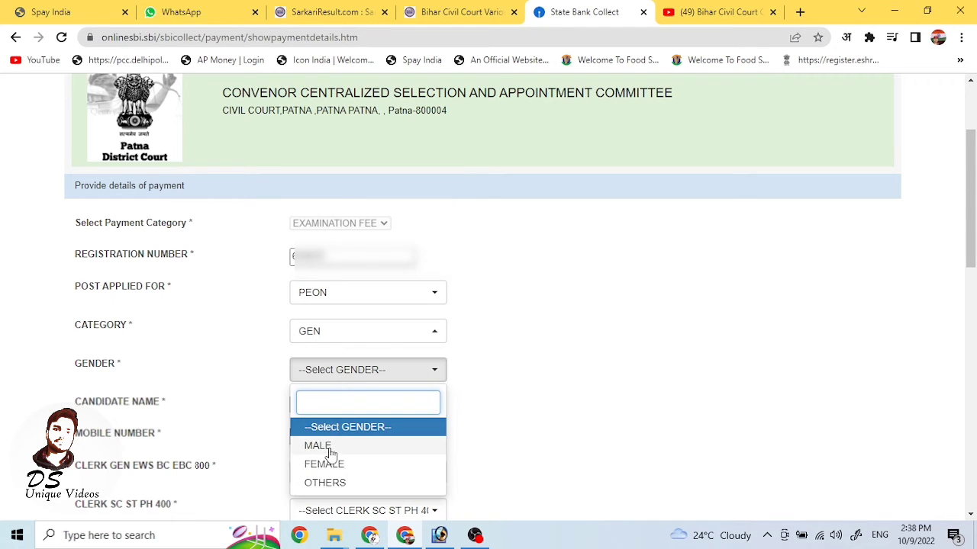
click(325, 449)
Step: Fill in the candidate's full name in the payment form
click(334, 404)
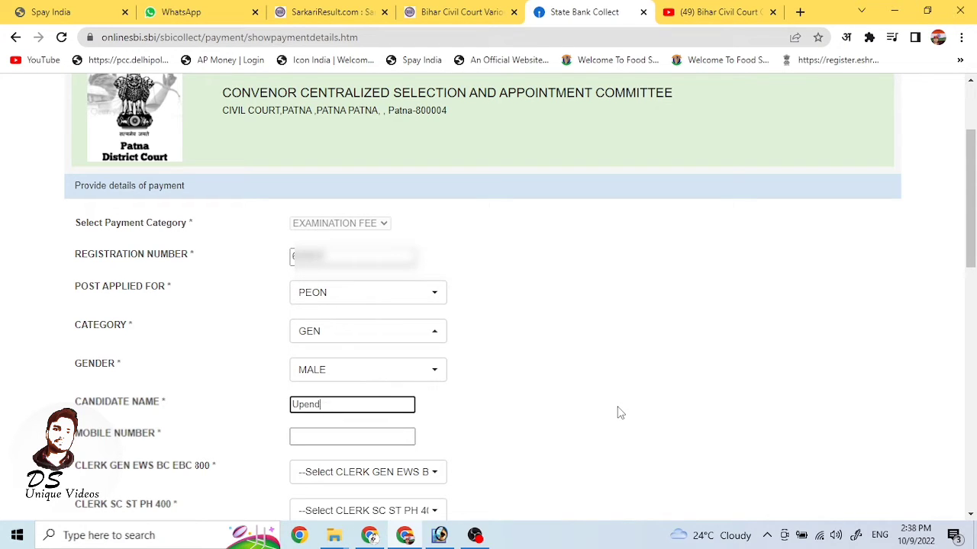
key(BackSpace)
key(BackSpace)
key(BackSpace)
key(BackSpace)
key(BackSpace)
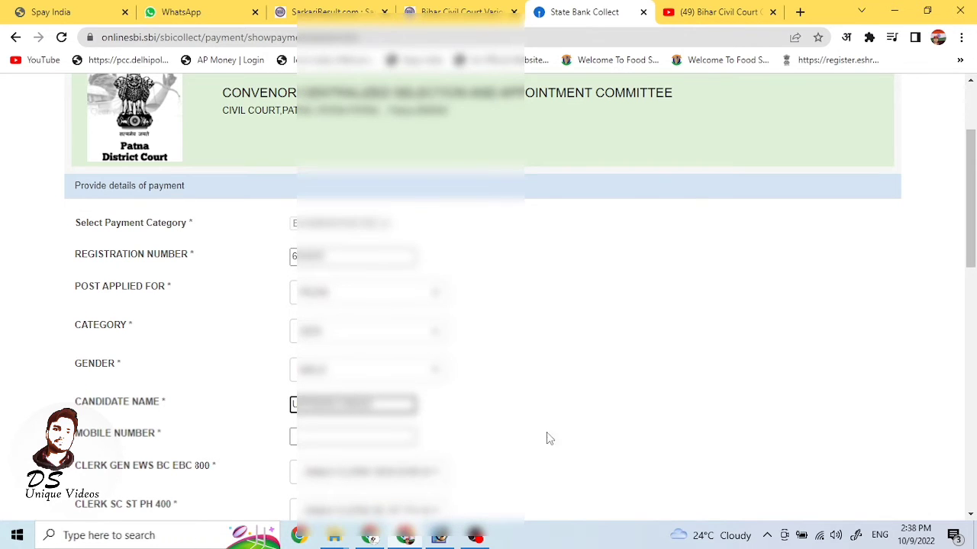
click(335, 440)
scroll(588, 388, down, 3)
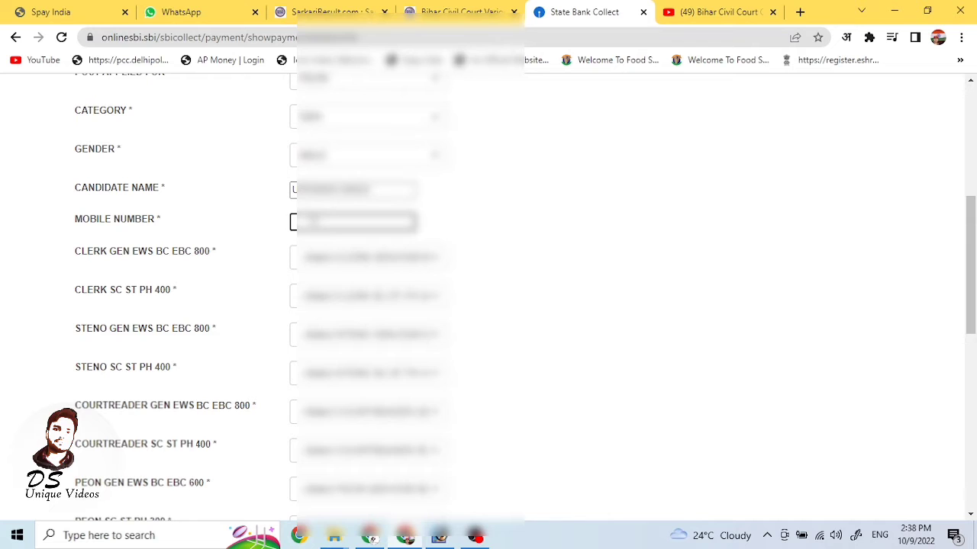
Step: Enter the candidate's mobile number and set the CLERK GEN EWS BC EBC 800 fee to 0
text(7??)
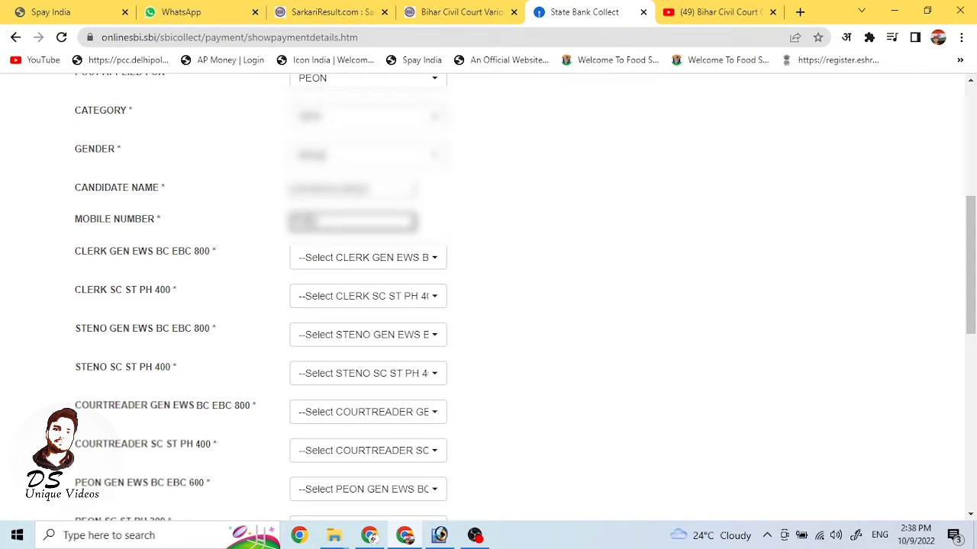
text(??????)
click(368, 258)
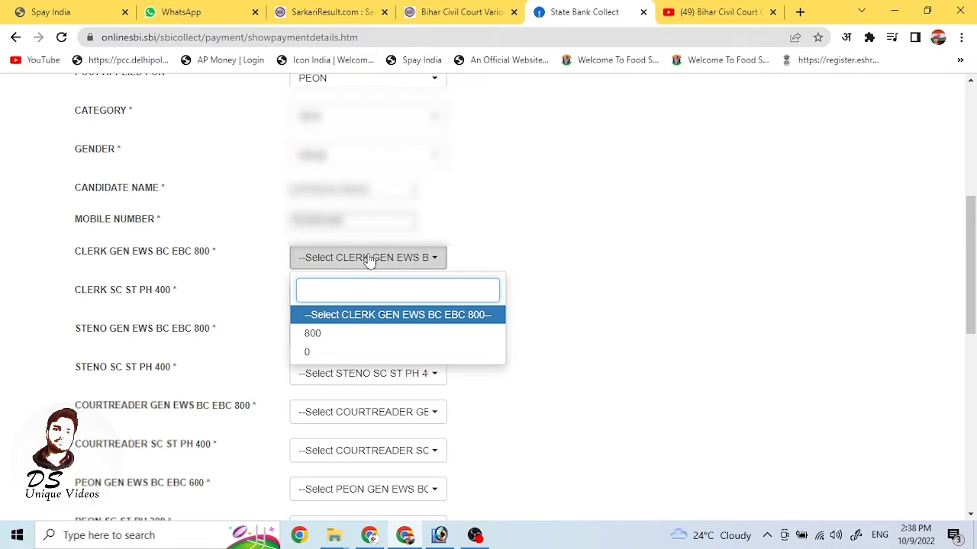
click(368, 258)
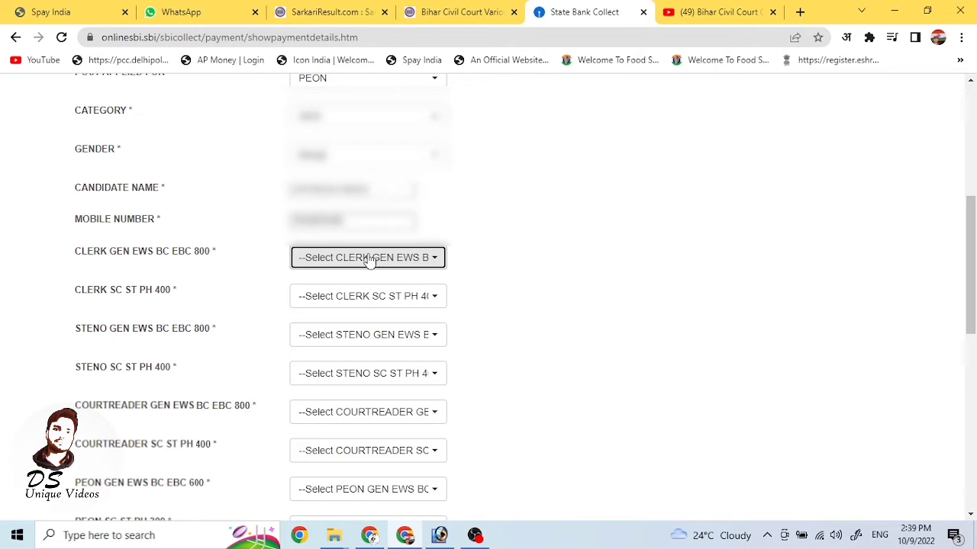
click(367, 258)
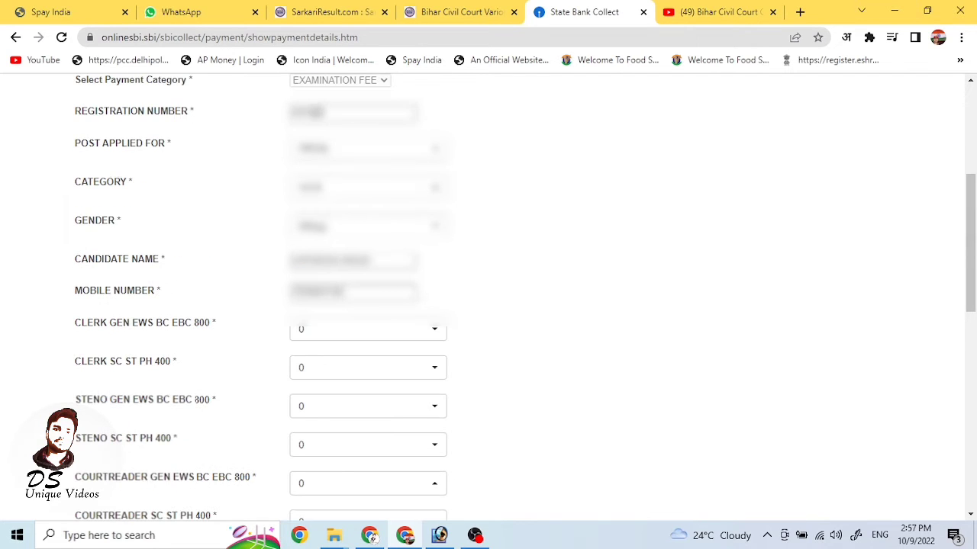
Step: Recheck the category and gender selections, leaving them unchanged
triple_click(78, 144)
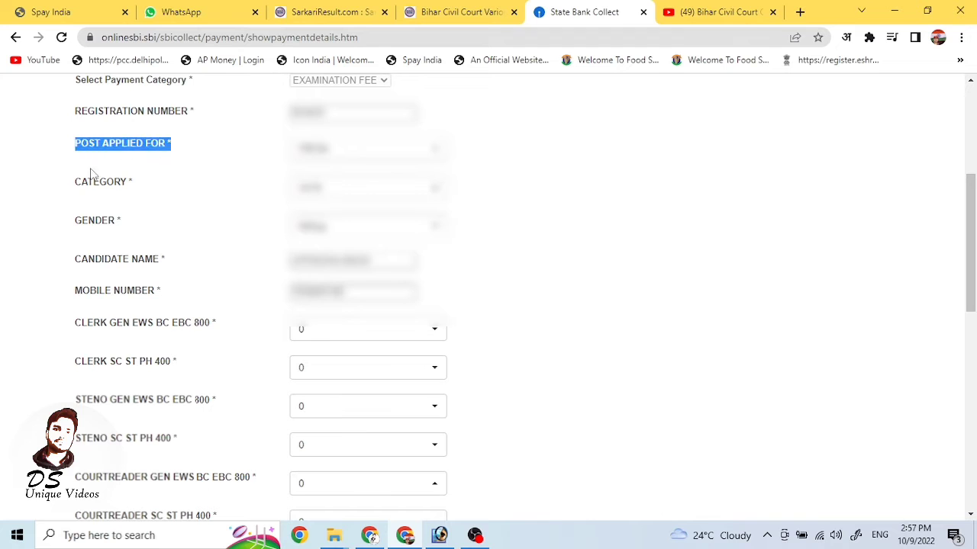
drag(61, 183, 155, 193)
click(353, 192)
click(353, 193)
click(338, 235)
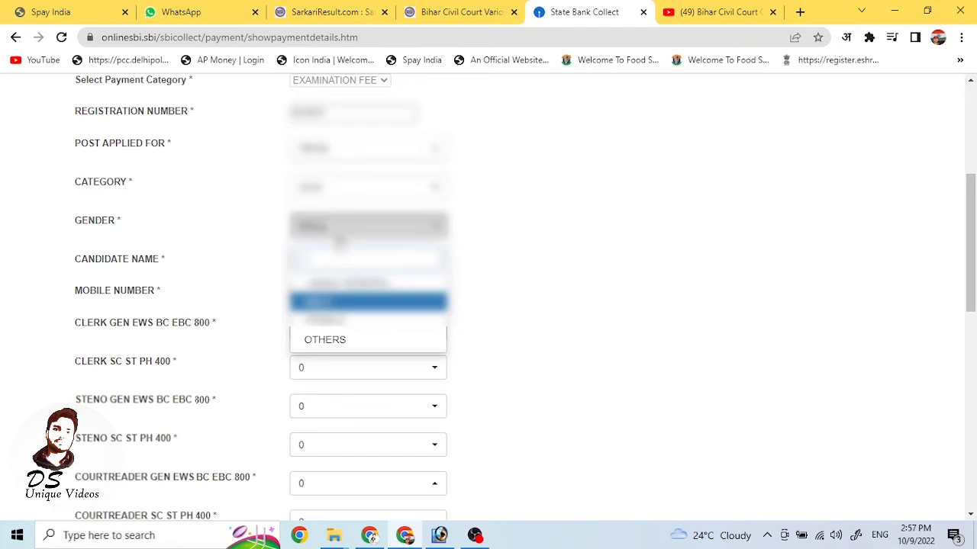
click(340, 241)
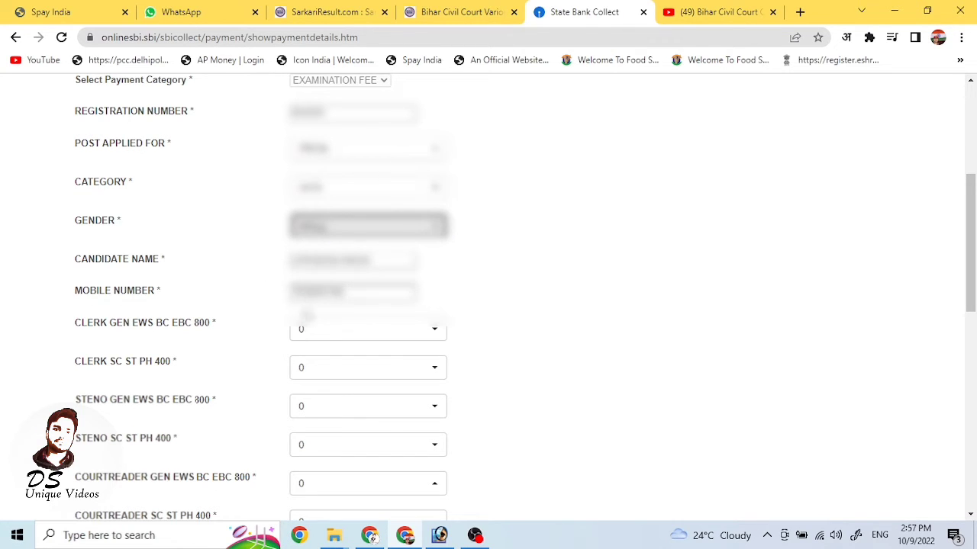
scroll(130, 332, down, 7)
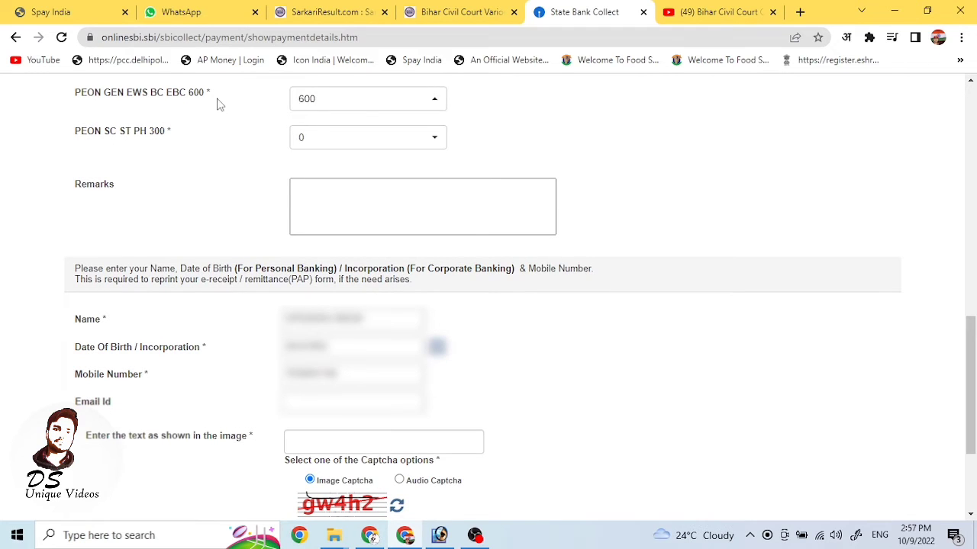
Step: Set the PEON GEN EWS BC EBC fee to 600, PEON SC ST PH to 0, and submit for INR 600.00
click(368, 99)
click(194, 147)
click(386, 143)
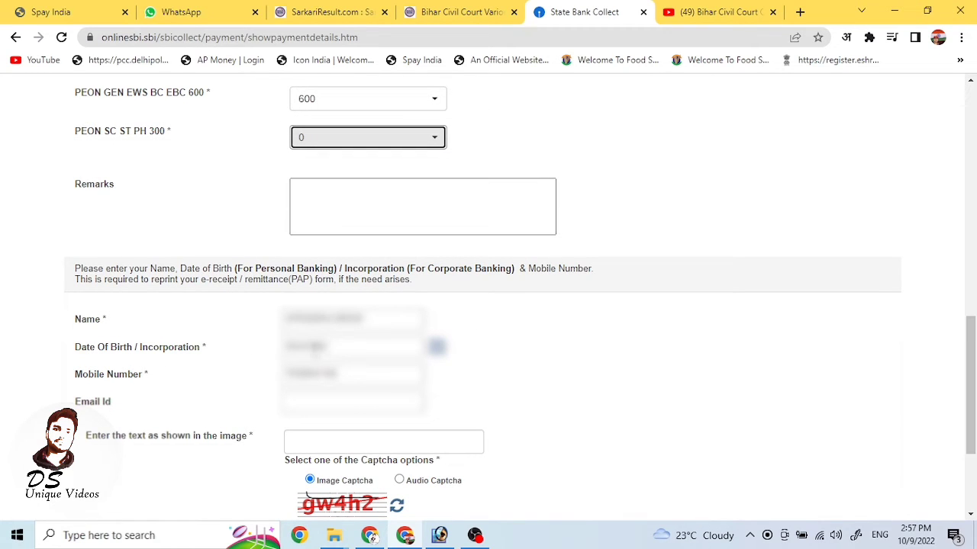
click(321, 401)
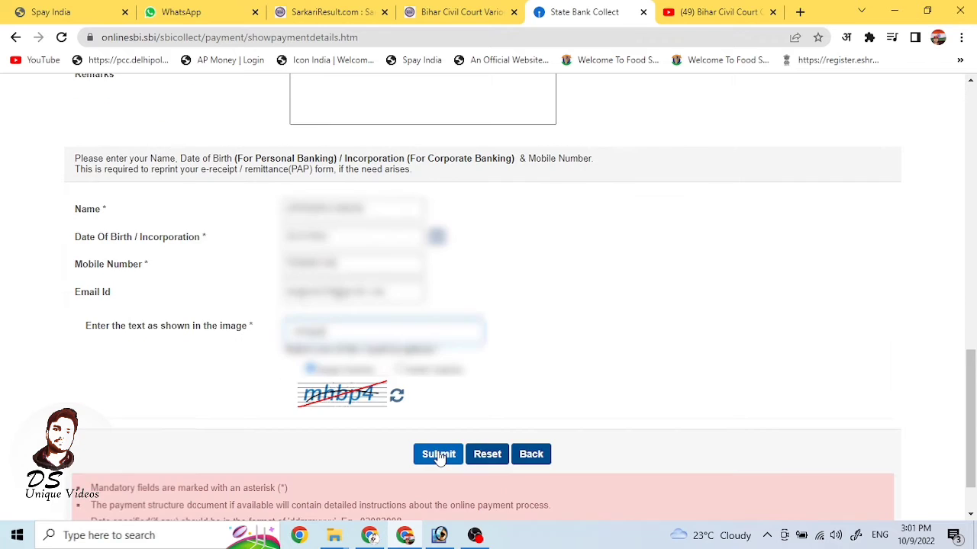
click(435, 453)
scroll(433, 359, down, 3)
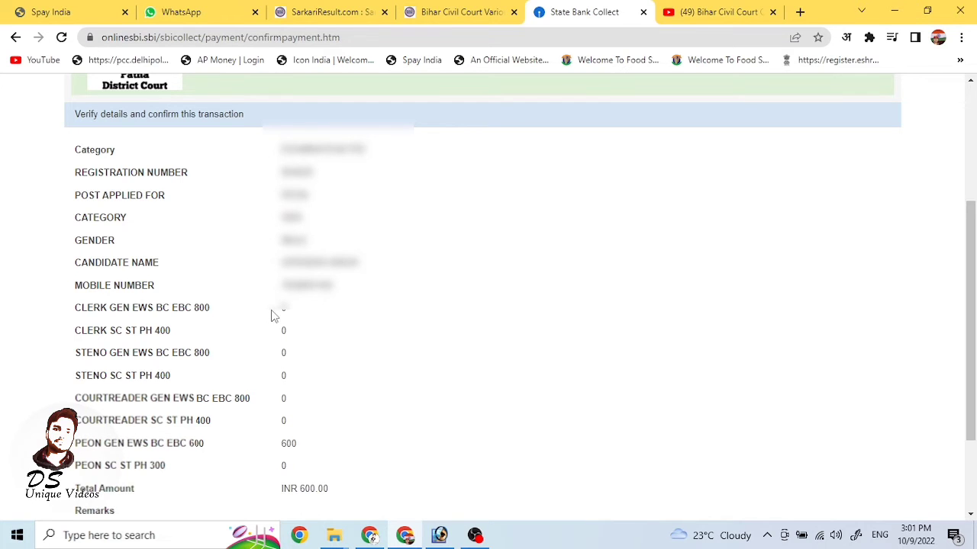
scroll(272, 326, down, 2)
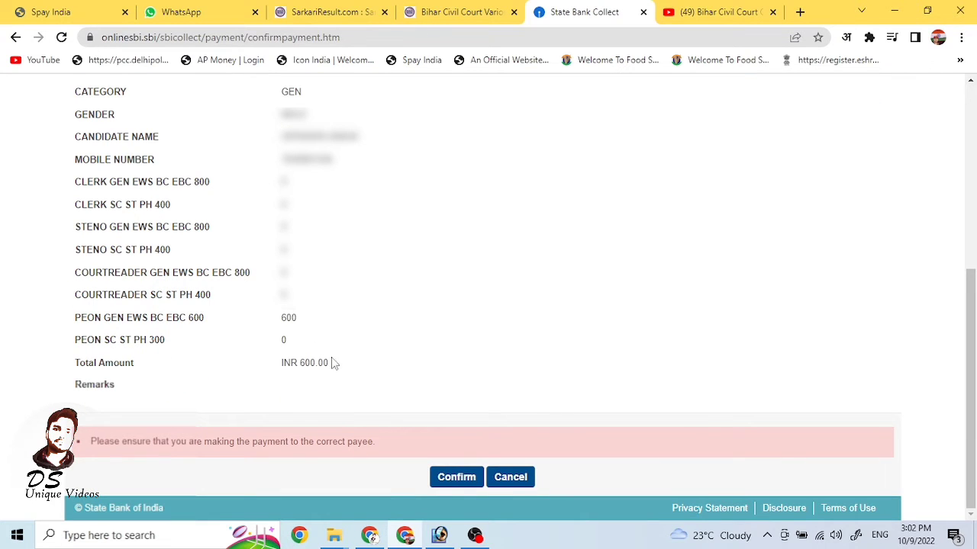
Step: Confirm the INR 600.00 transaction and review the net banking, card and UPI payment options
click(458, 478)
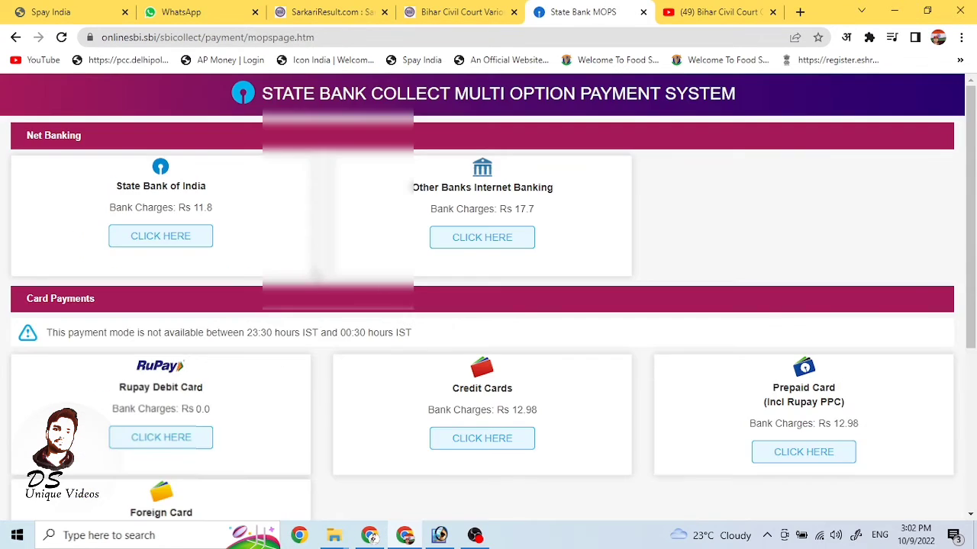
scroll(267, 263, down, 2)
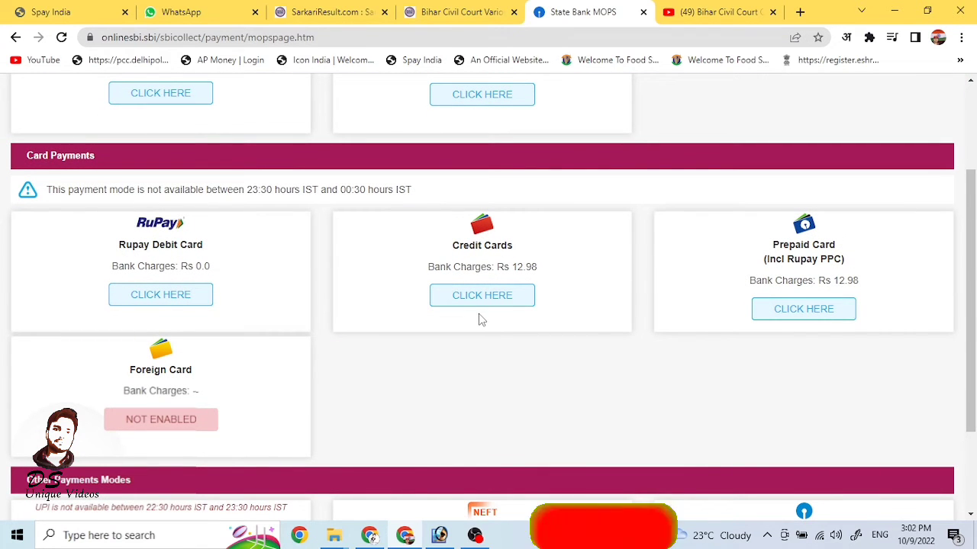
scroll(479, 319, down, 2)
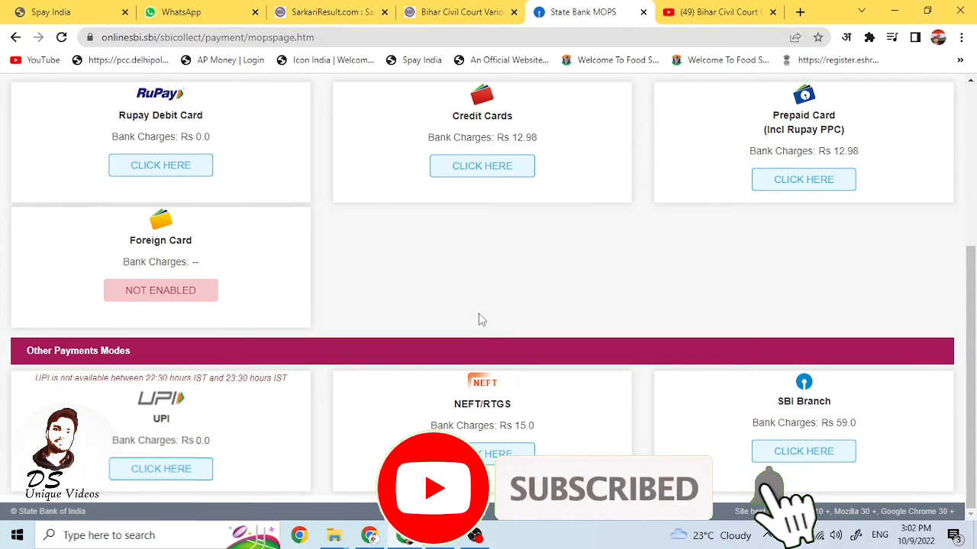
scroll(476, 304, up, 1)
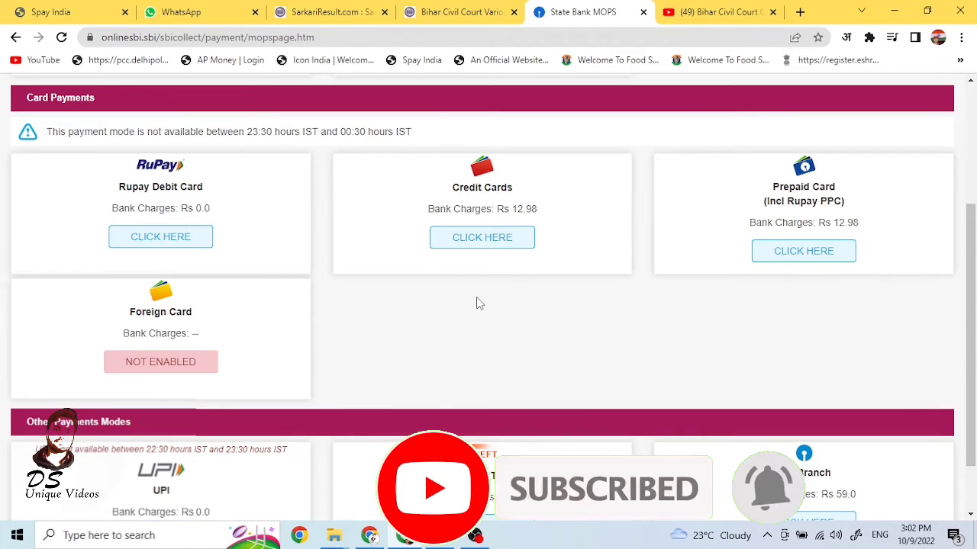
scroll(476, 303, down, 1)
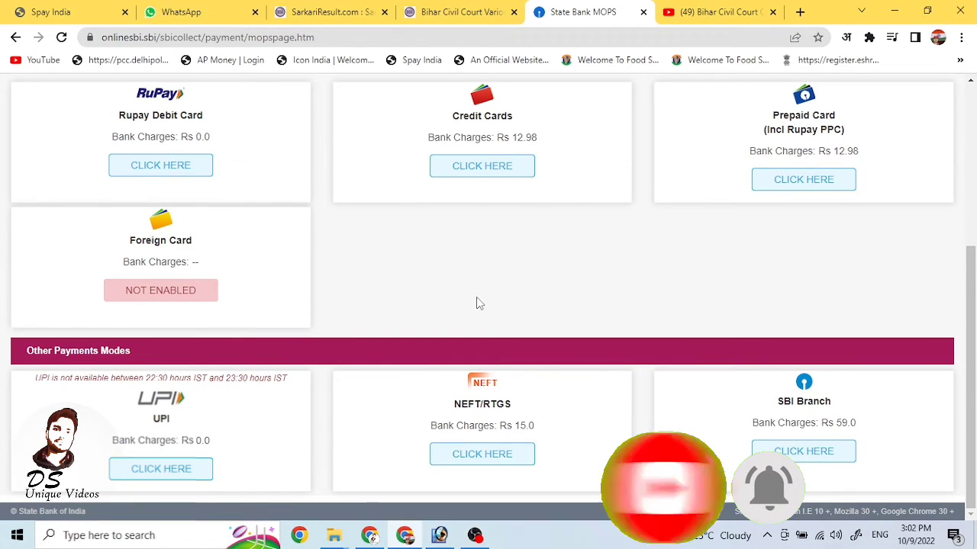
Step: Choose RuPay Debit Card payment for Rs 600.00 and enter the card number
click(169, 167)
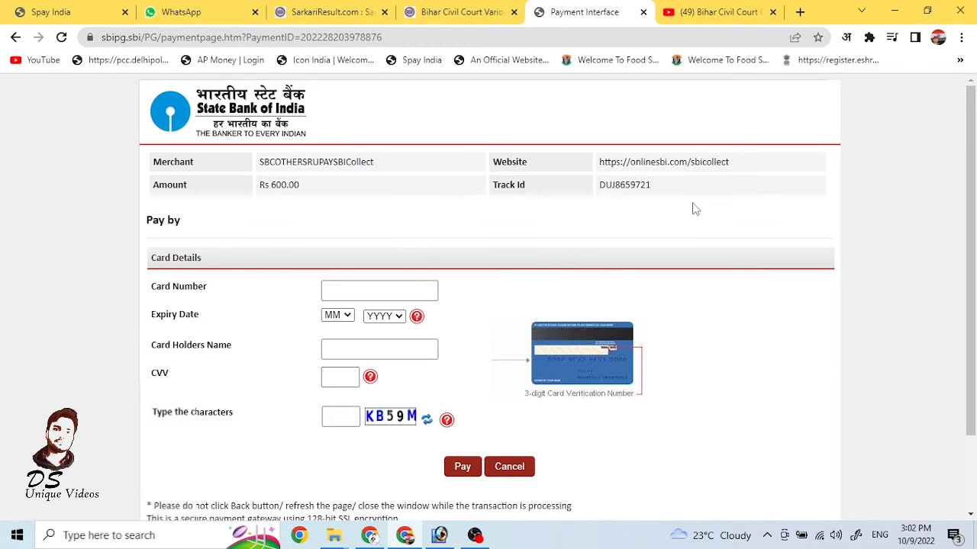
click(372, 287)
text(••••)
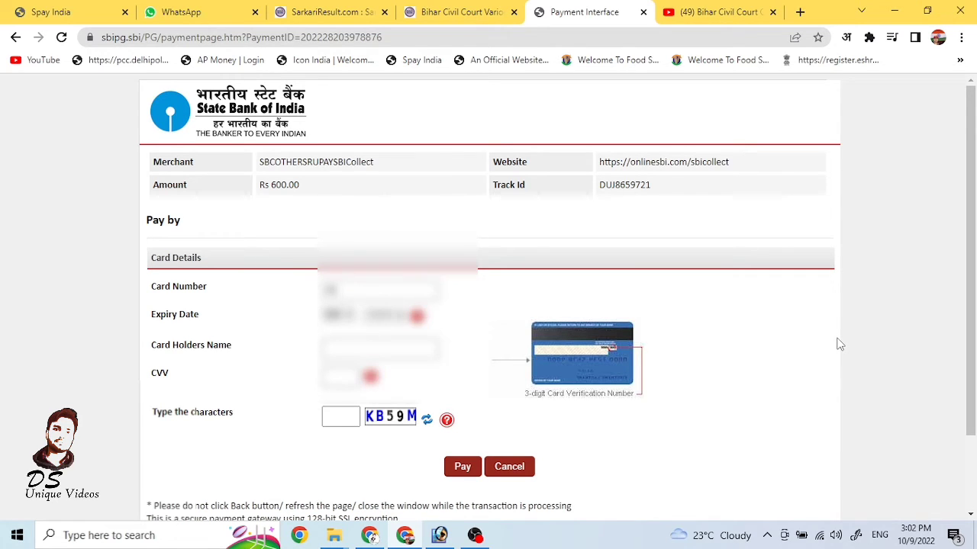
text(••••••••)
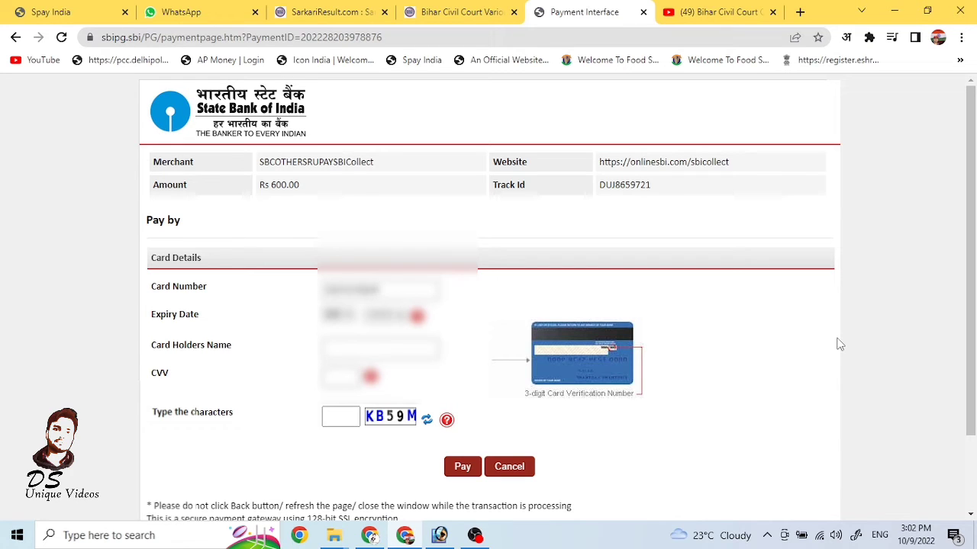
text(••••)
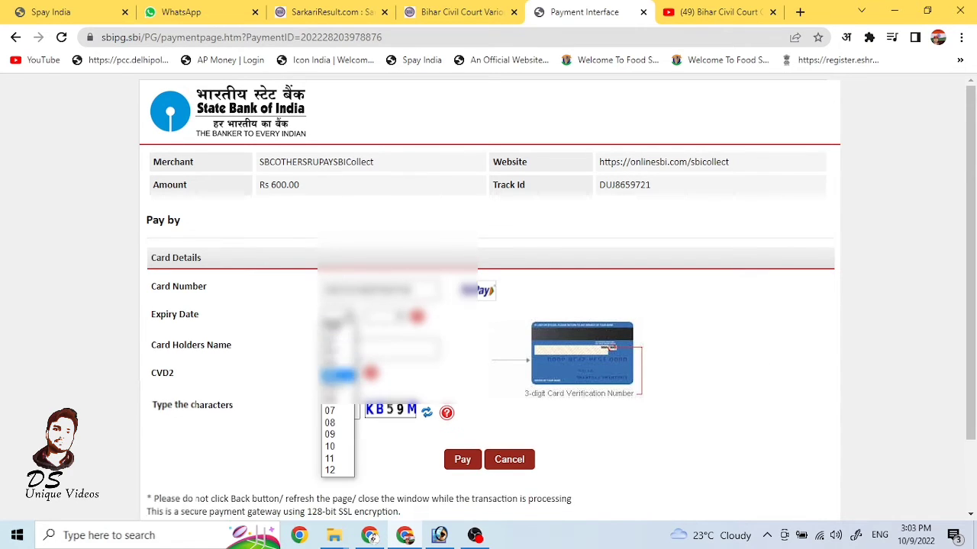
Step: Enter the security code, pay the Rs 600.00 fee by card and authorise it with the RuPay OTP
text(KB59M)
click(461, 461)
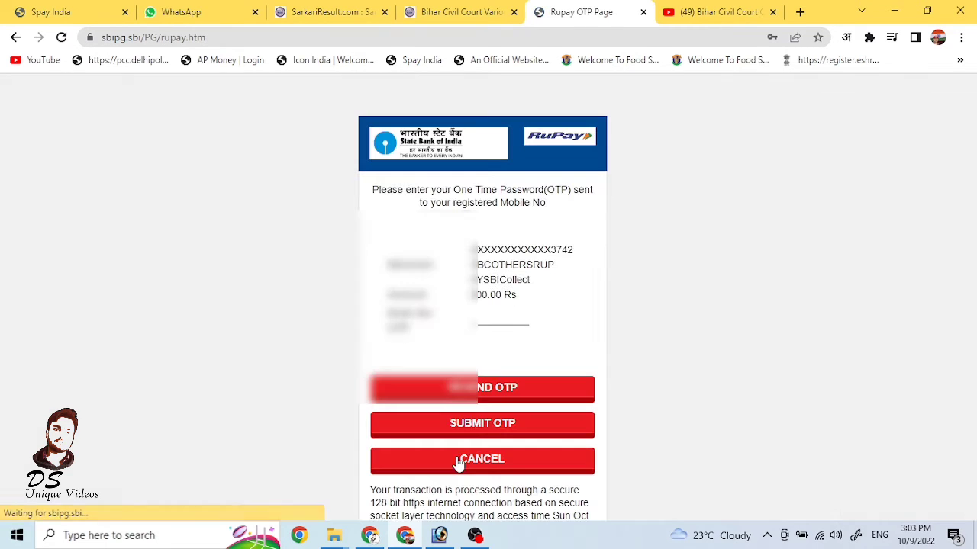
click(480, 319)
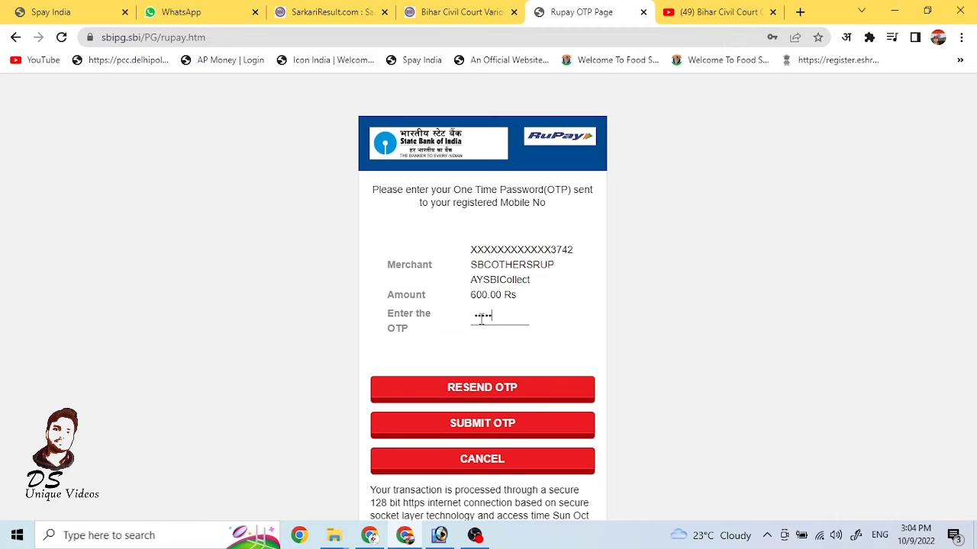
click(481, 429)
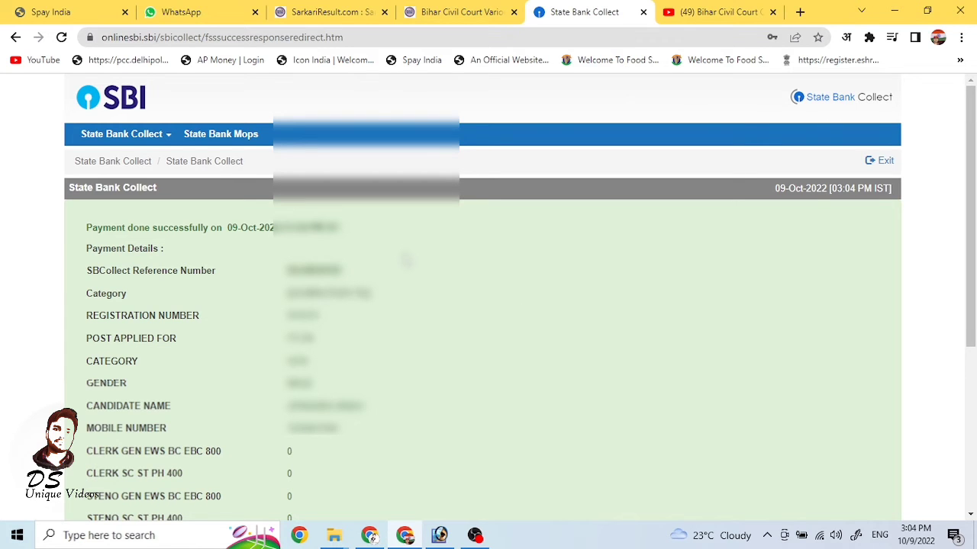
Step: Open the e-Receipt for the Rs 600 Patna District Court fee payment from the success page
scroll(406, 261, down, 3)
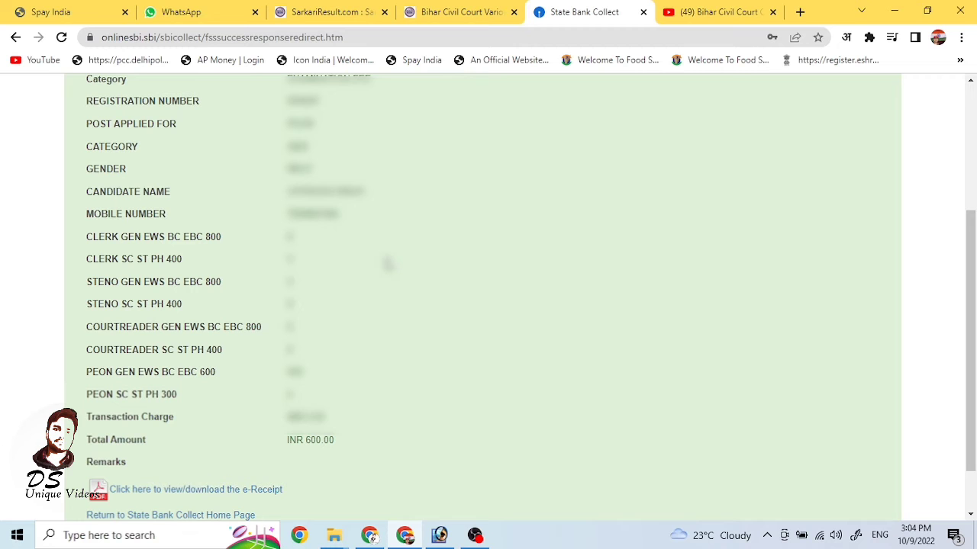
scroll(389, 264, down, 1)
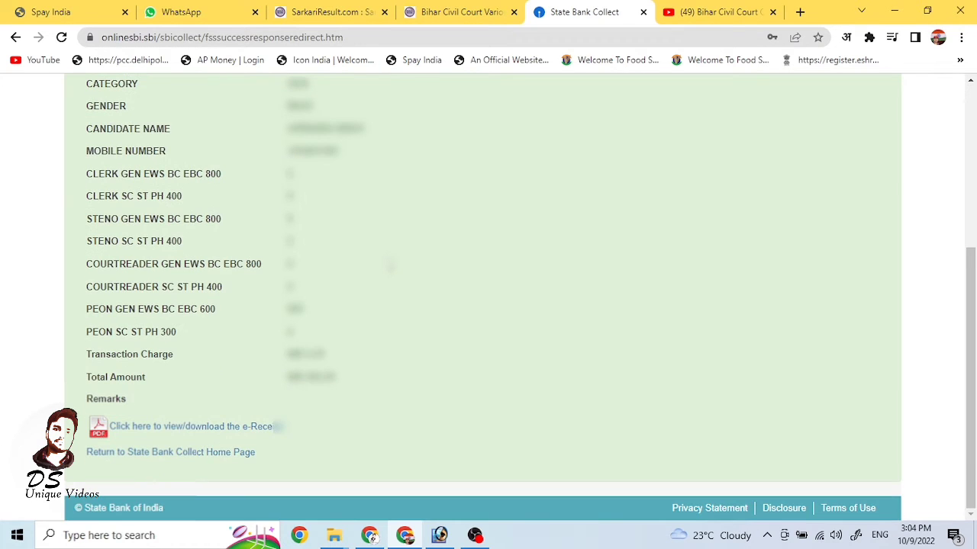
click(196, 427)
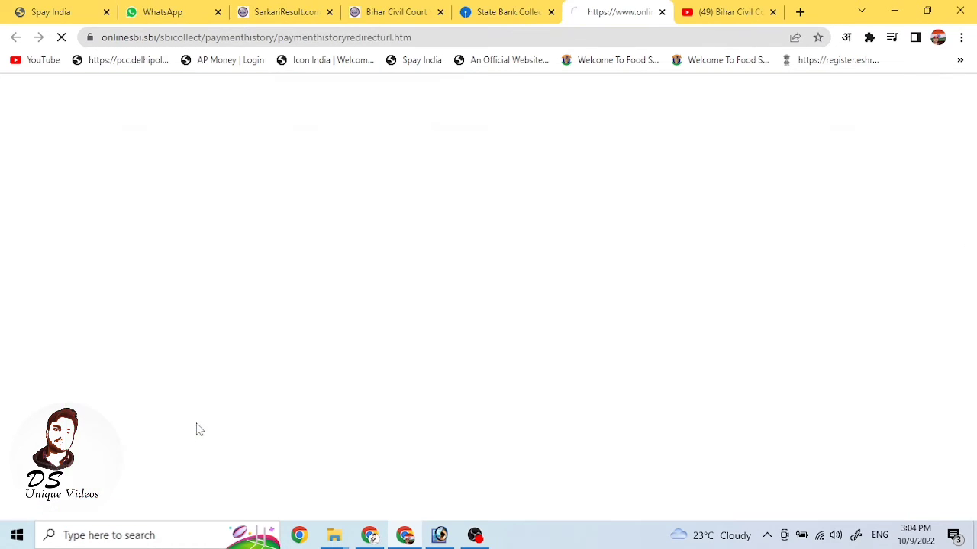
Step: Save the SBI Collect e-Receipt as a PDF in the Downloads folder
scroll(628, 325, down, 6)
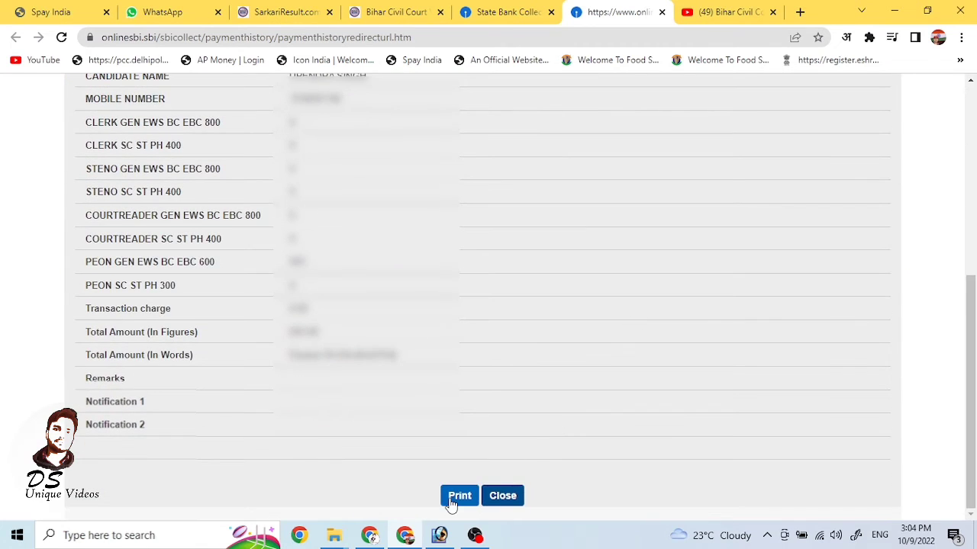
click(451, 502)
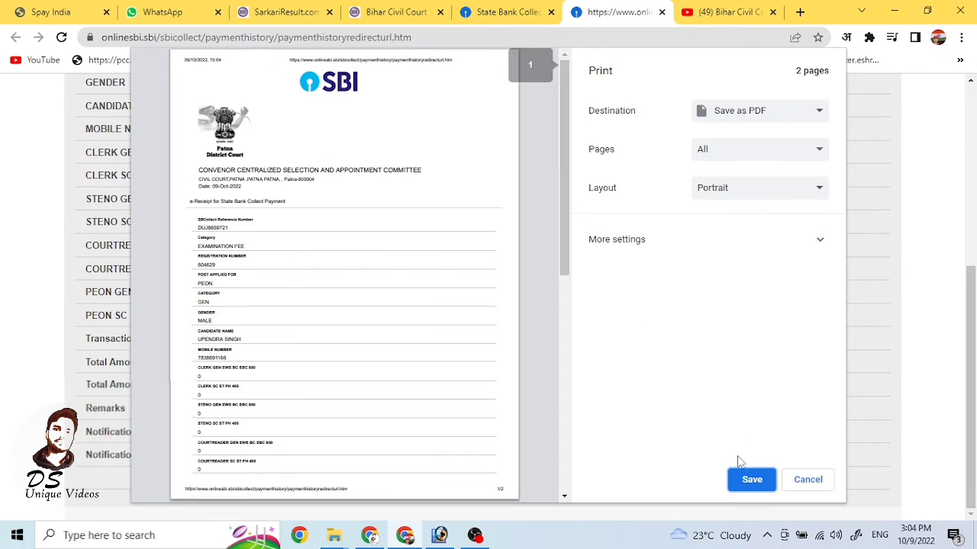
click(752, 481)
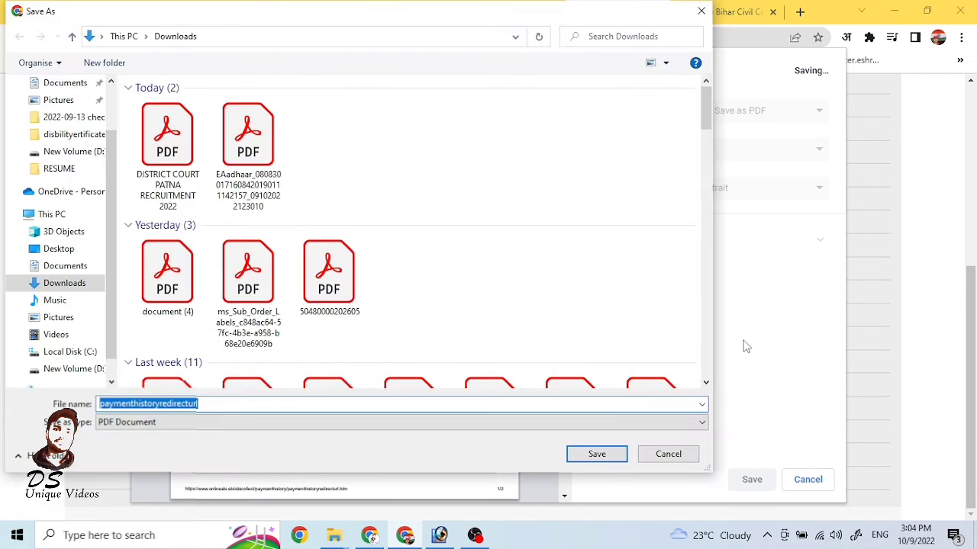
click(595, 453)
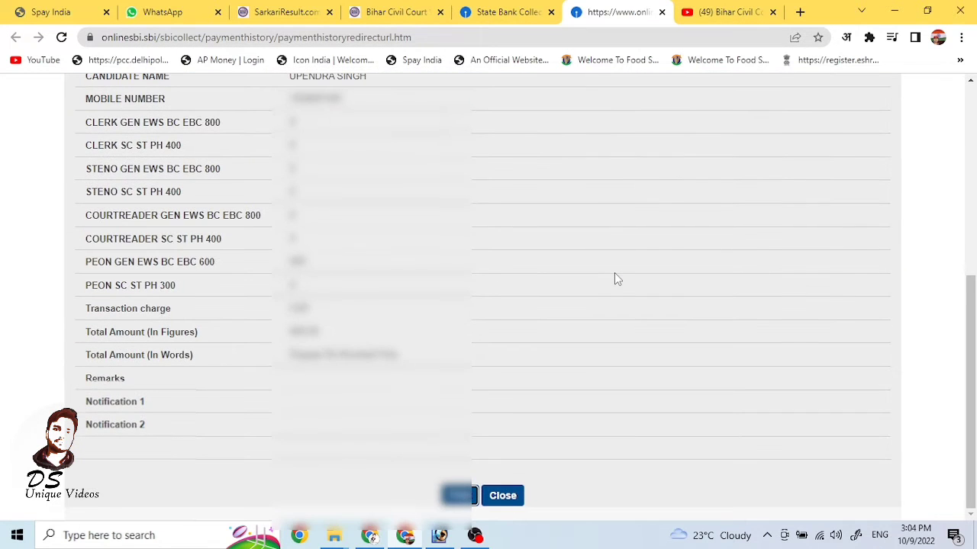
scroll(614, 272, up, 5)
scroll(614, 272, down, 5)
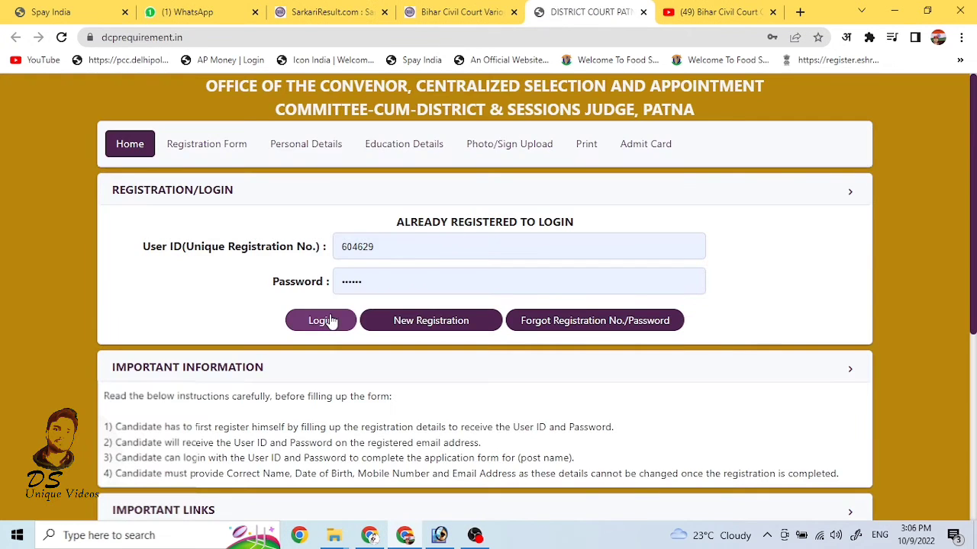
Step: Log in to the recruitment portal and open the Fill Payment Details form
click(329, 319)
scroll(501, 240, down, 5)
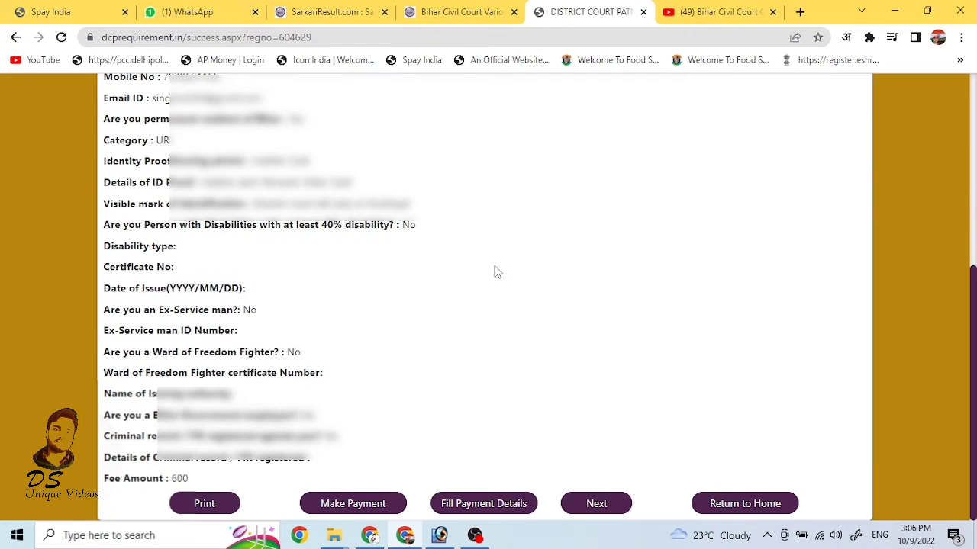
click(483, 507)
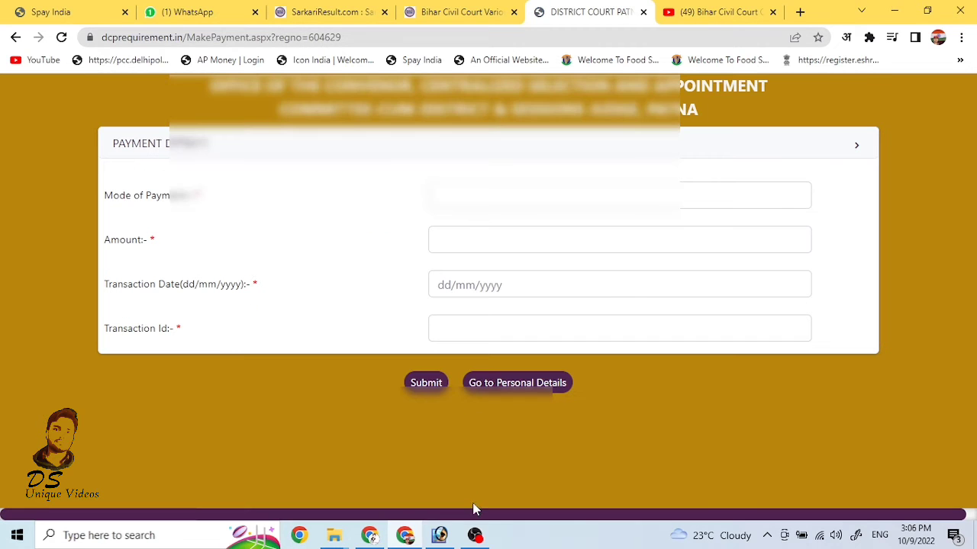
Step: Submit payment mode ONLINE, amount 600, date 09/10/2022 and the transaction ID
click(511, 195)
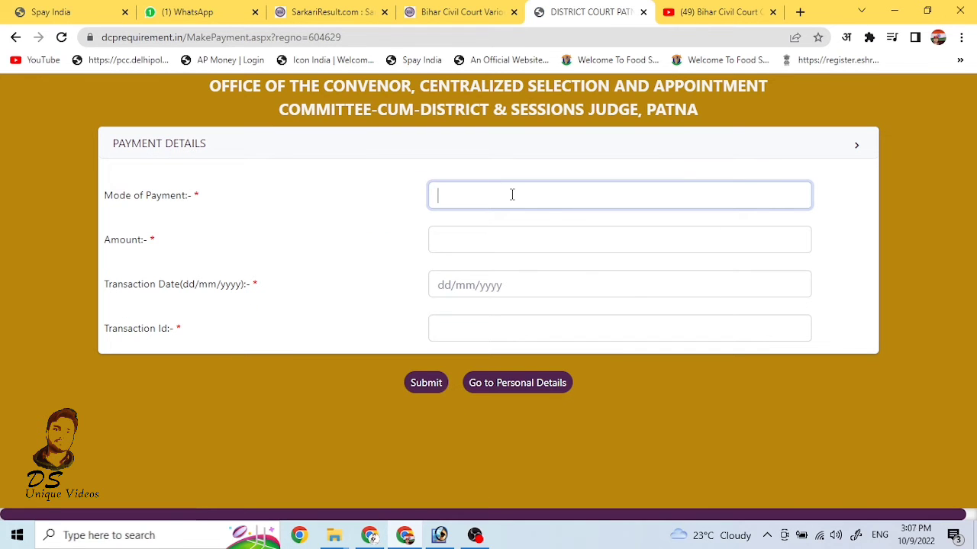
text(ONLINE)
click(502, 240)
text(600)
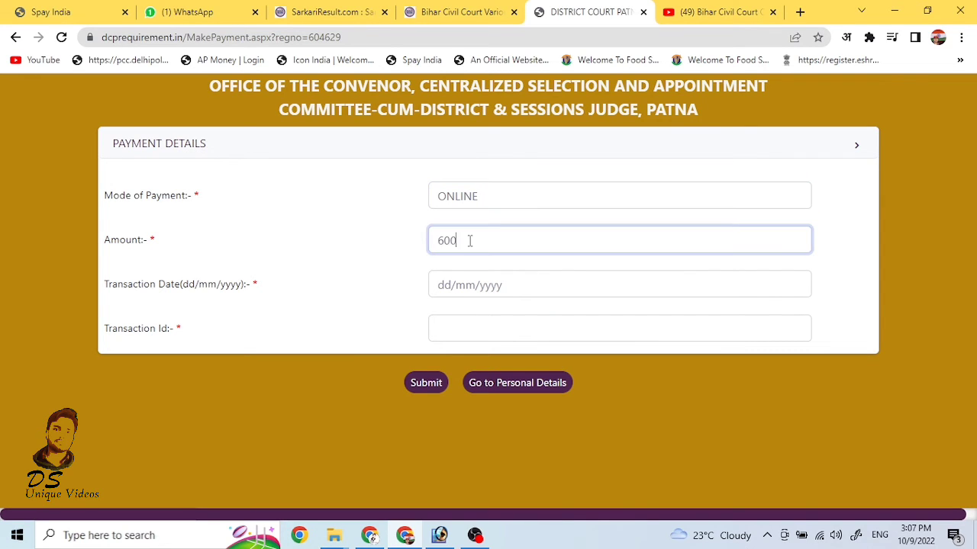
click(448, 285)
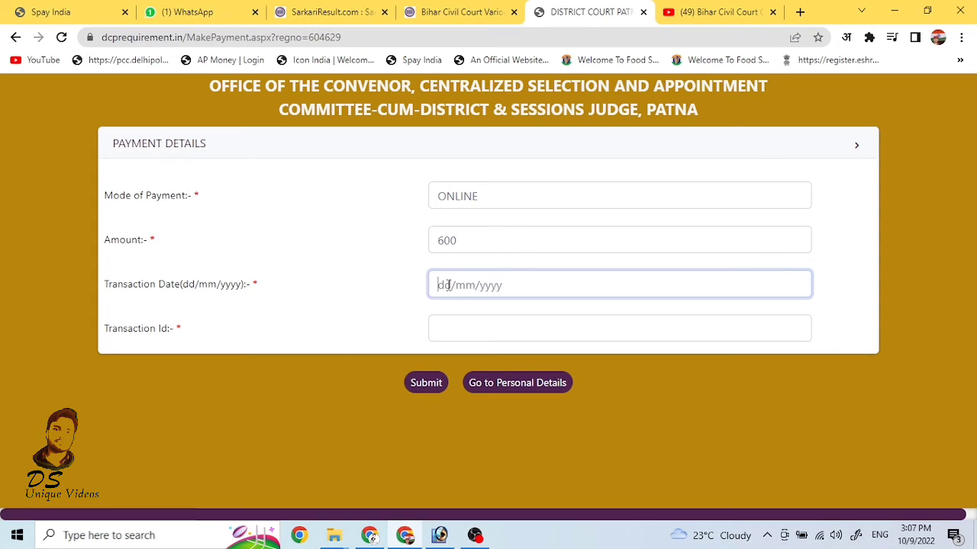
text(09/10/2022)
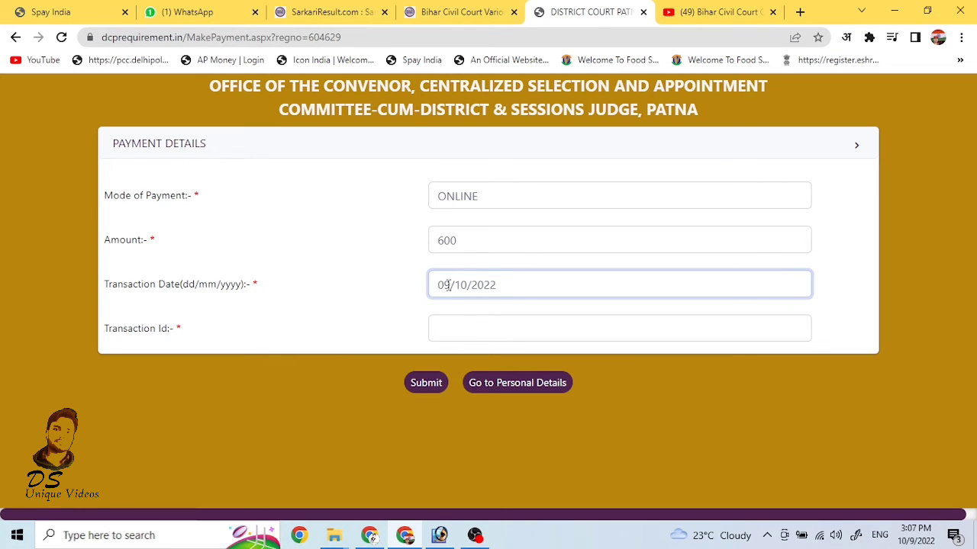
click(474, 327)
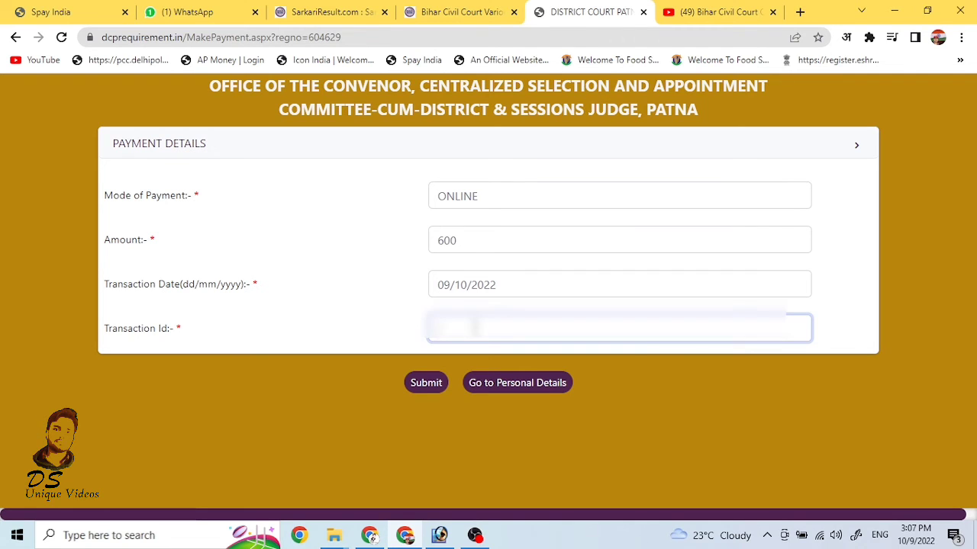
text(1234567890)
click(431, 384)
click(502, 399)
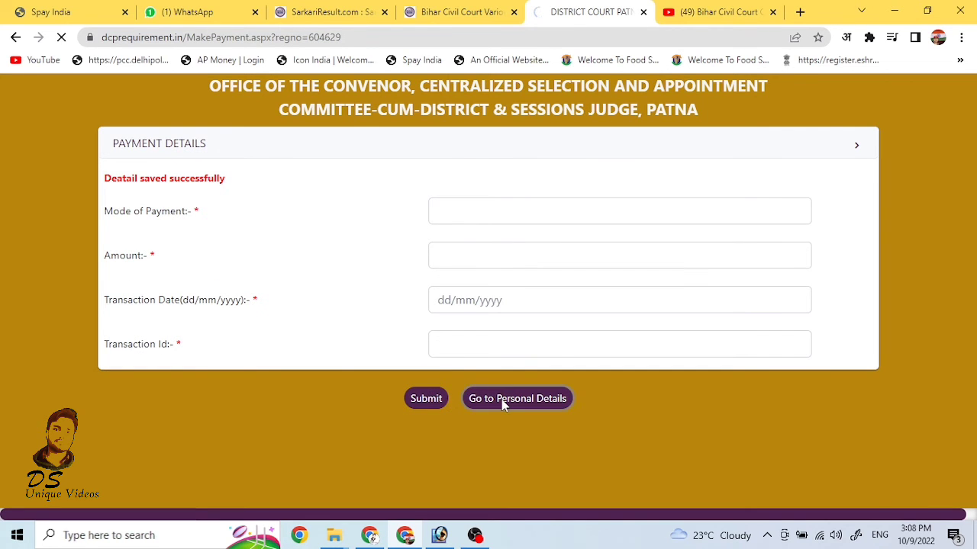
Step: Fill in the correspondence and permanent addresses, with permanent pin code 802164
scroll(573, 375, down, 1)
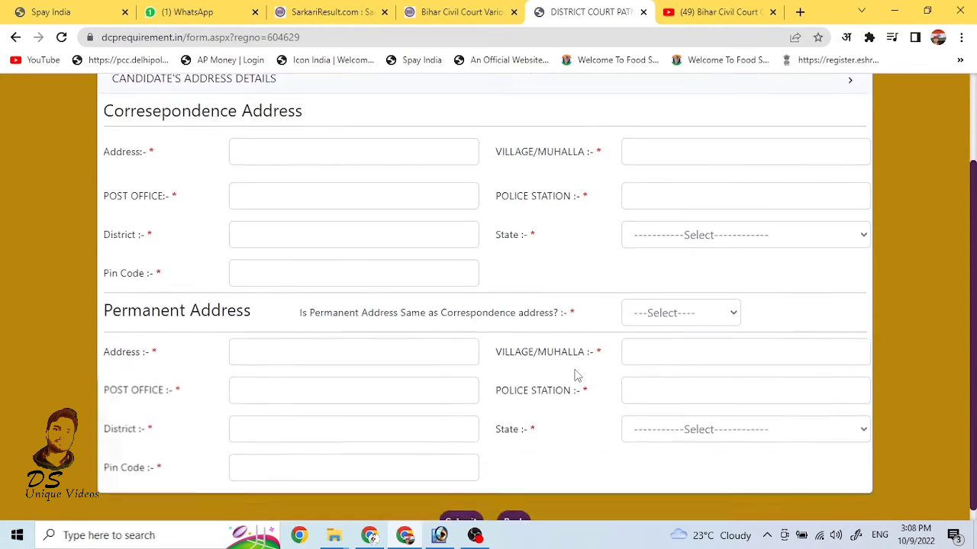
scroll(578, 375, up, 1)
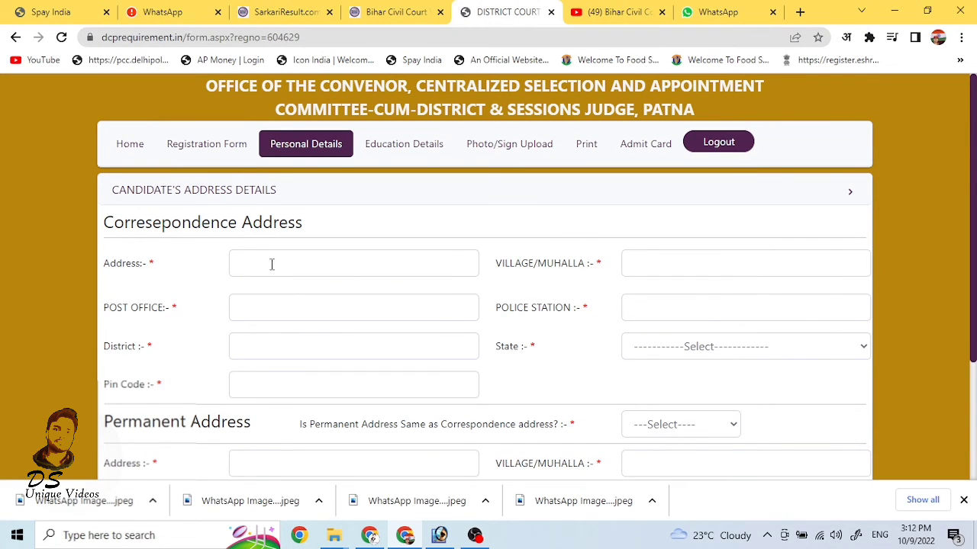
click(269, 265)
click(261, 307)
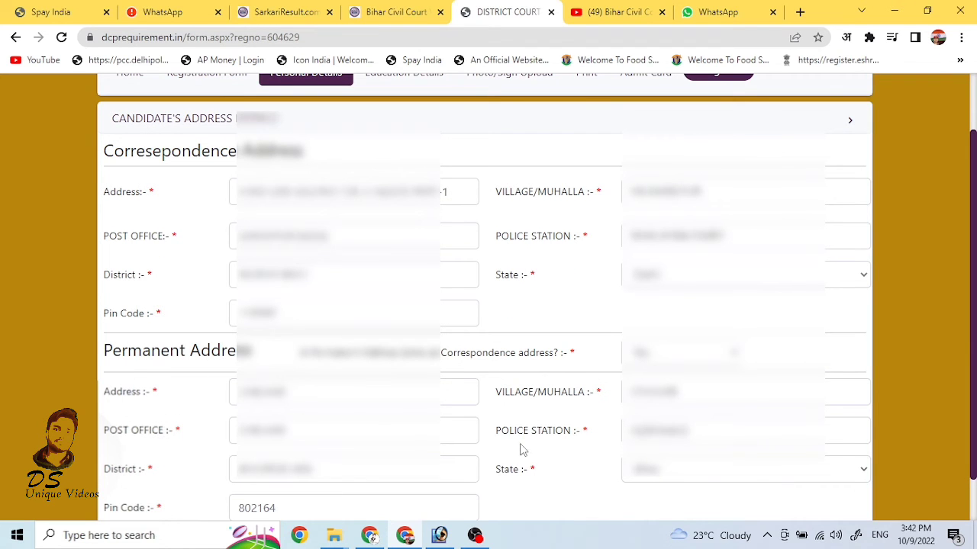
scroll(525, 454, down, 1)
Step: Submit the address details and set the 10th Division to II on Education Details
click(476, 514)
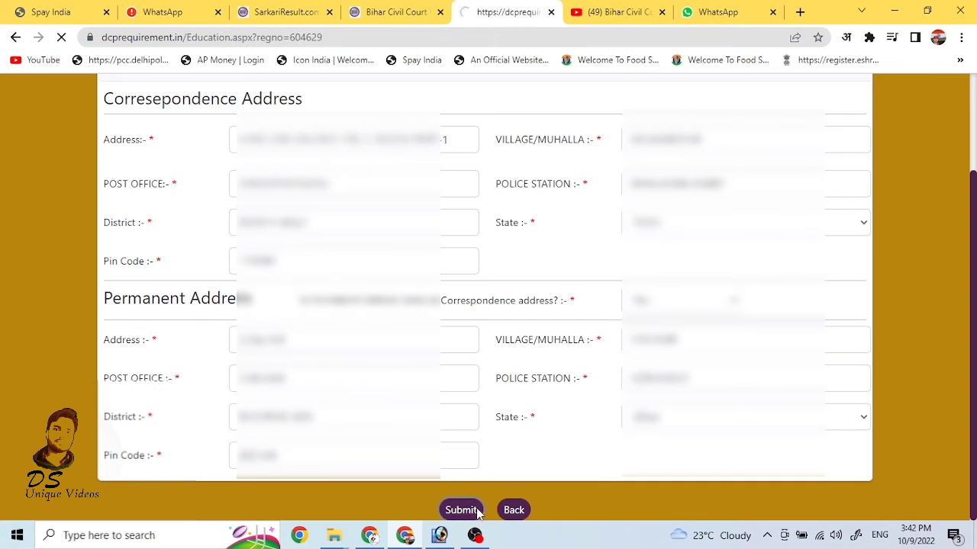
scroll(610, 223, down, 1)
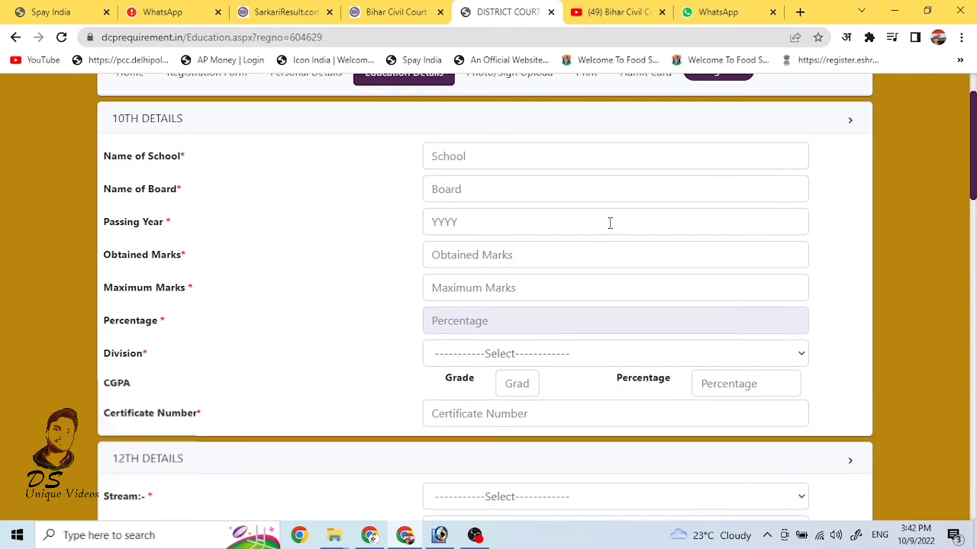
click(477, 193)
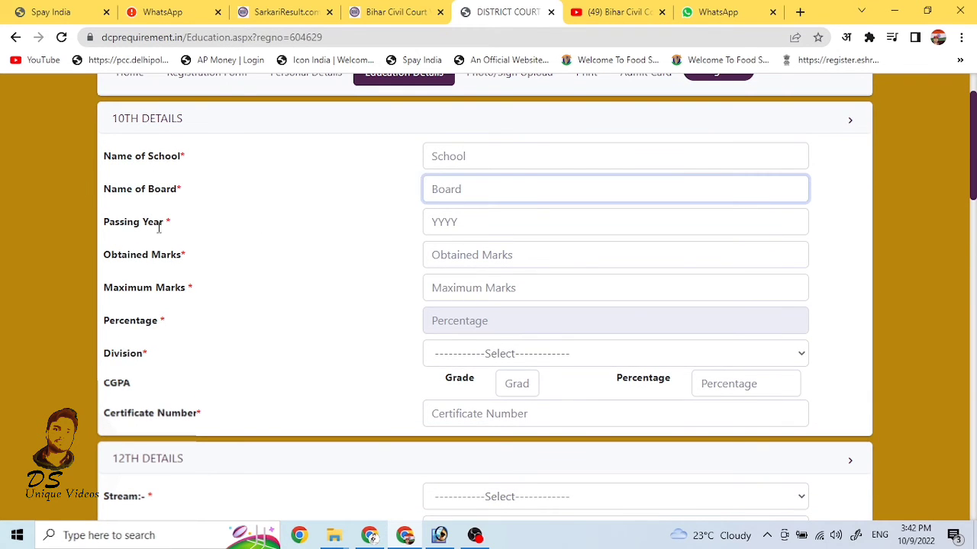
click(478, 229)
click(492, 257)
click(486, 290)
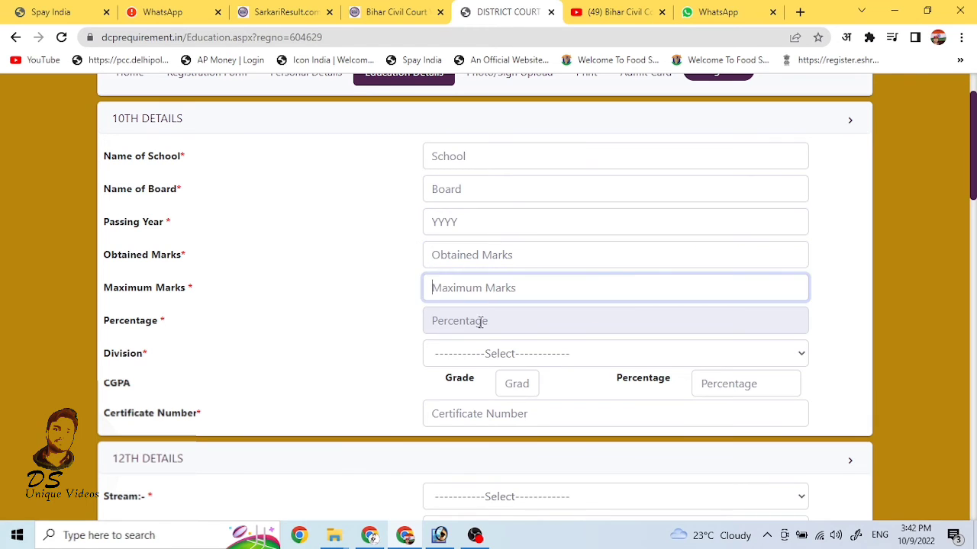
click(481, 322)
click(485, 357)
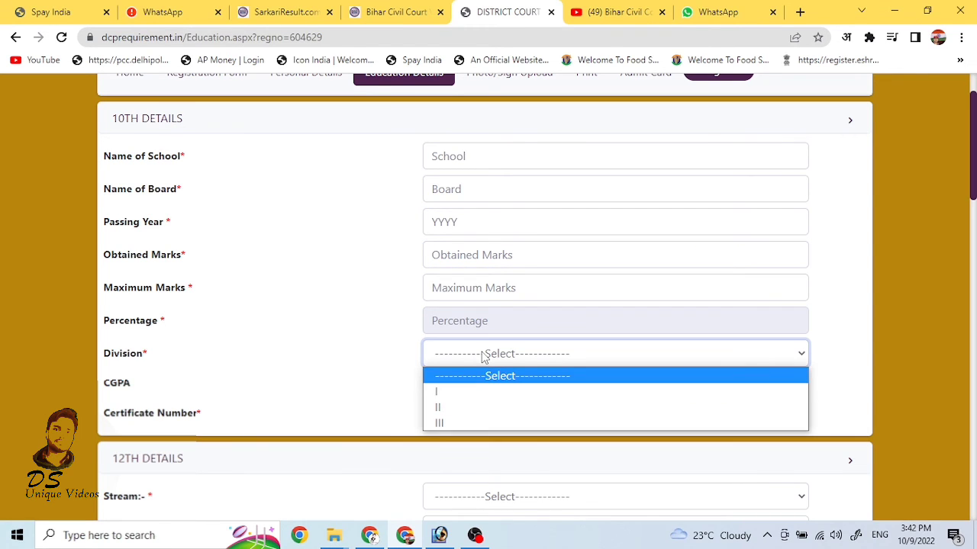
click(467, 403)
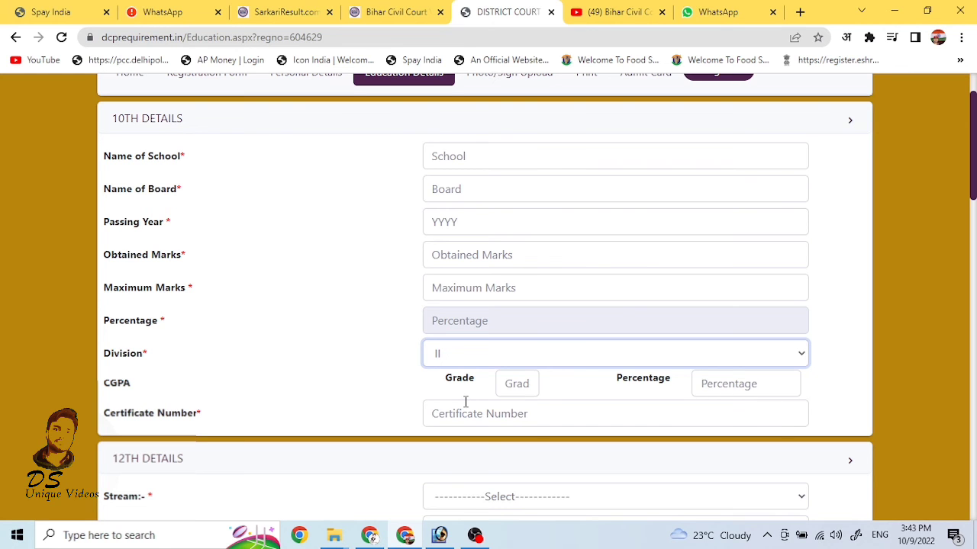
Step: Complete the remaining 10th details, entering 57 and 2013
scroll(593, 222, up, 1)
click(470, 229)
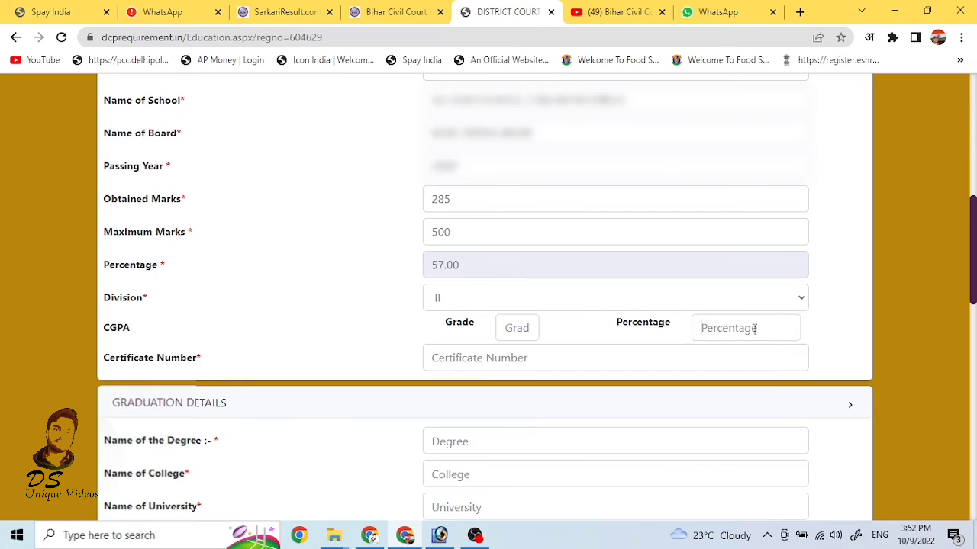
text(57)
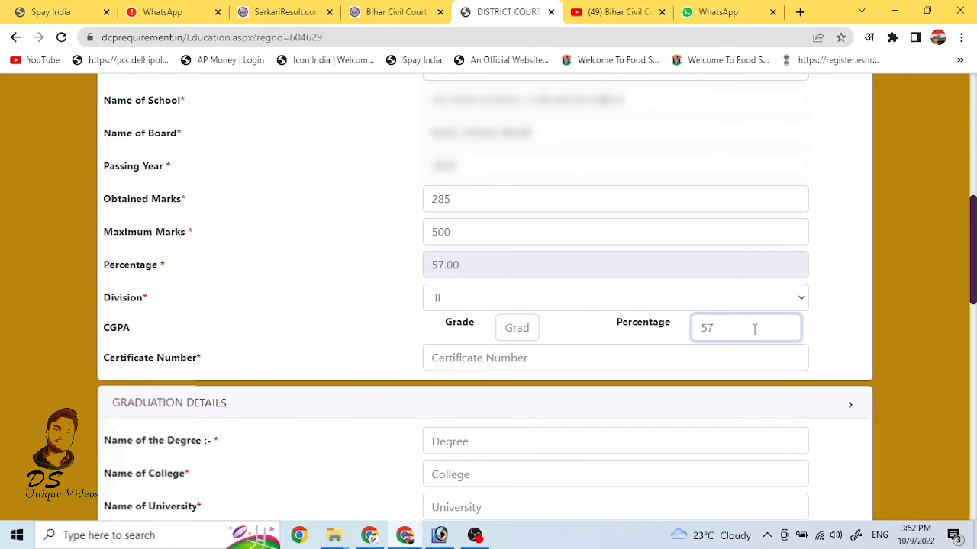
click(848, 309)
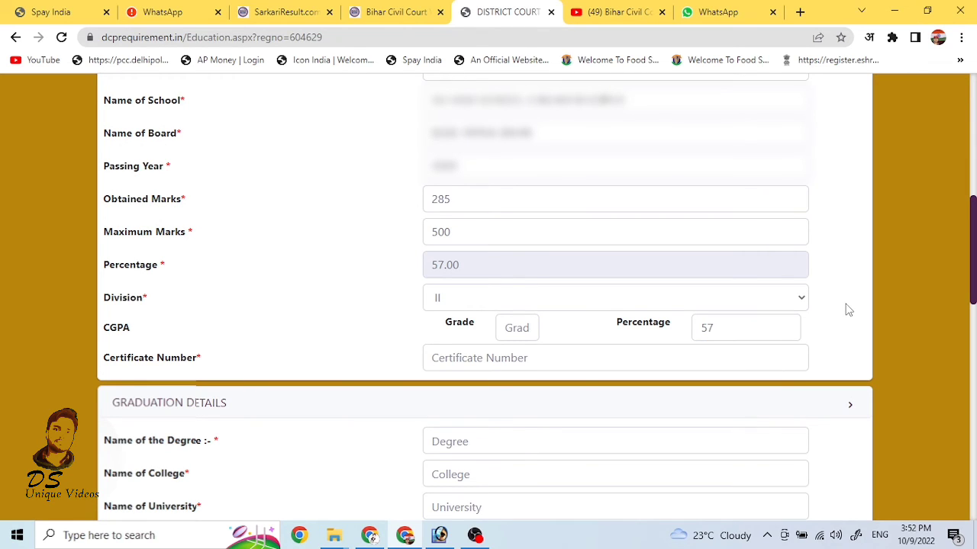
click(535, 352)
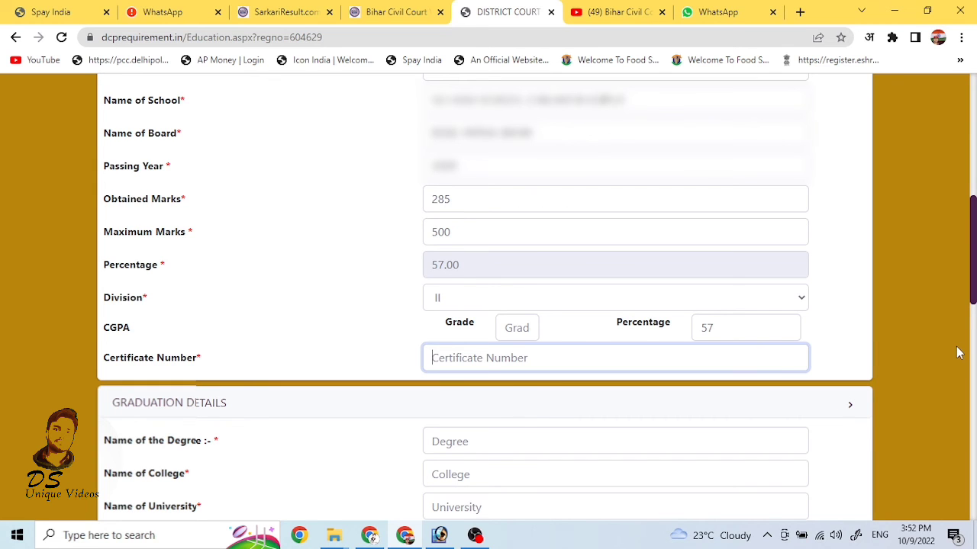
text(2013)
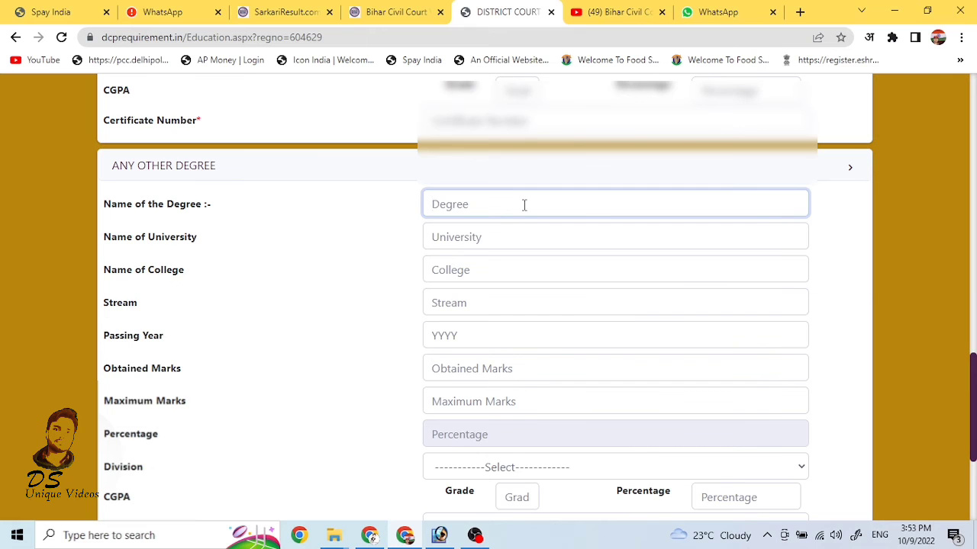
Step: Add the extra qualification and employment details, then submit the education form
scroll(524, 204, down, 3)
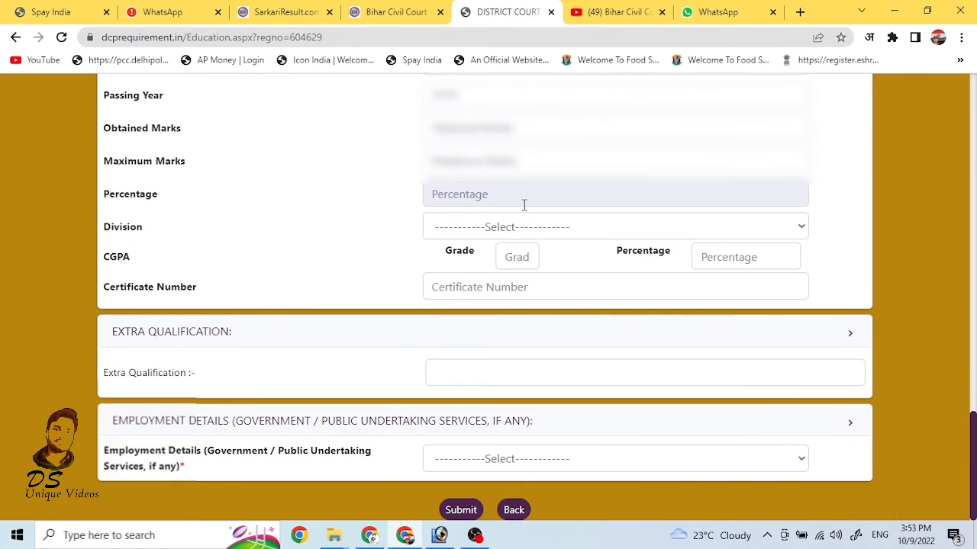
scroll(524, 205, up, 2)
scroll(523, 205, down, 2)
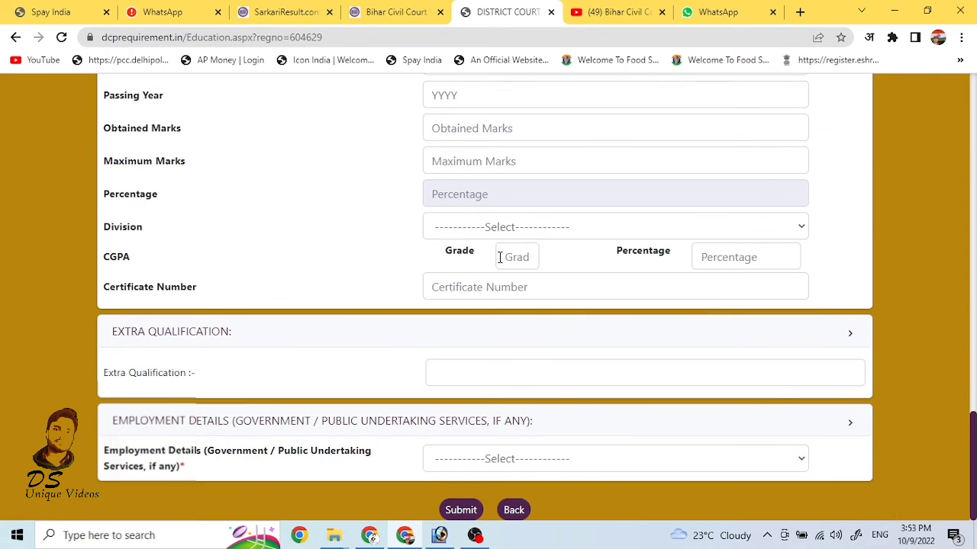
click(489, 374)
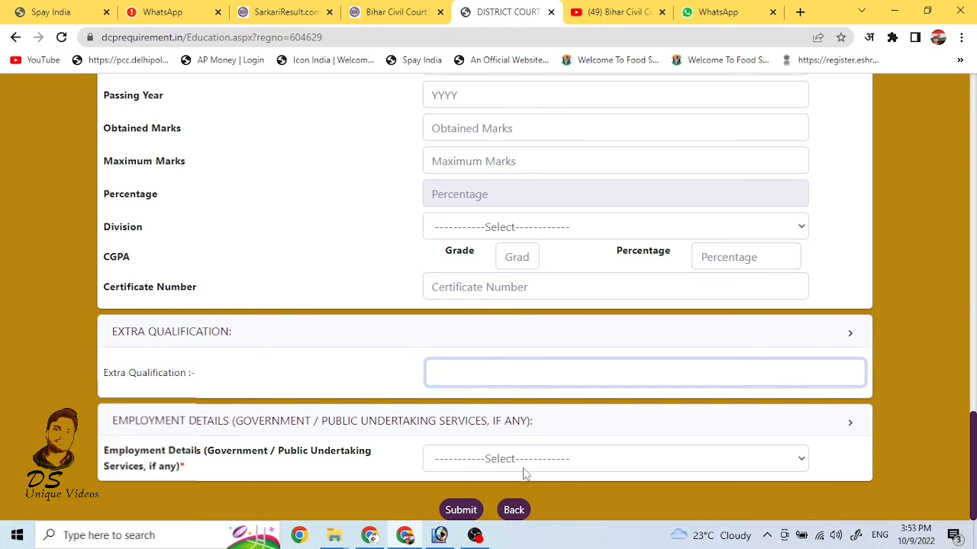
click(561, 460)
scroll(562, 456, up, 1)
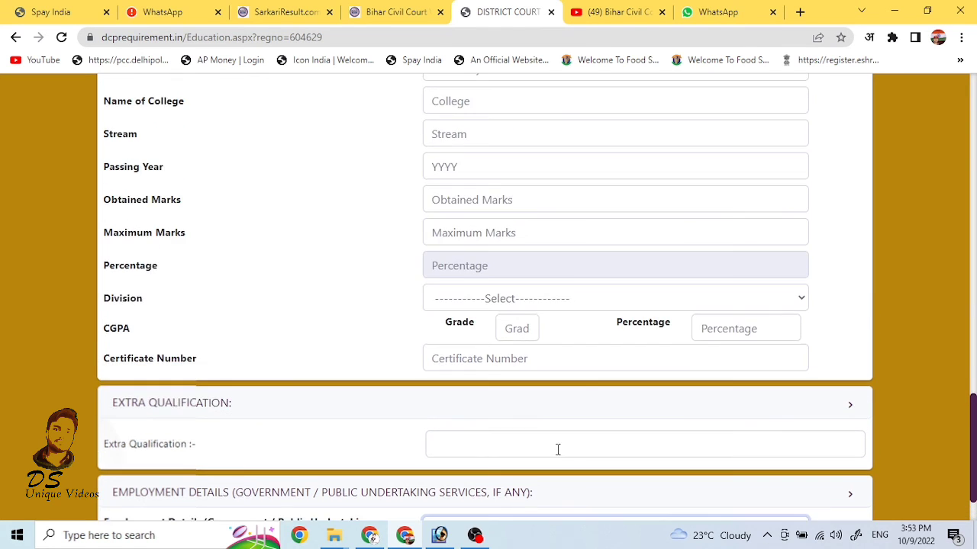
scroll(558, 449, down, 1)
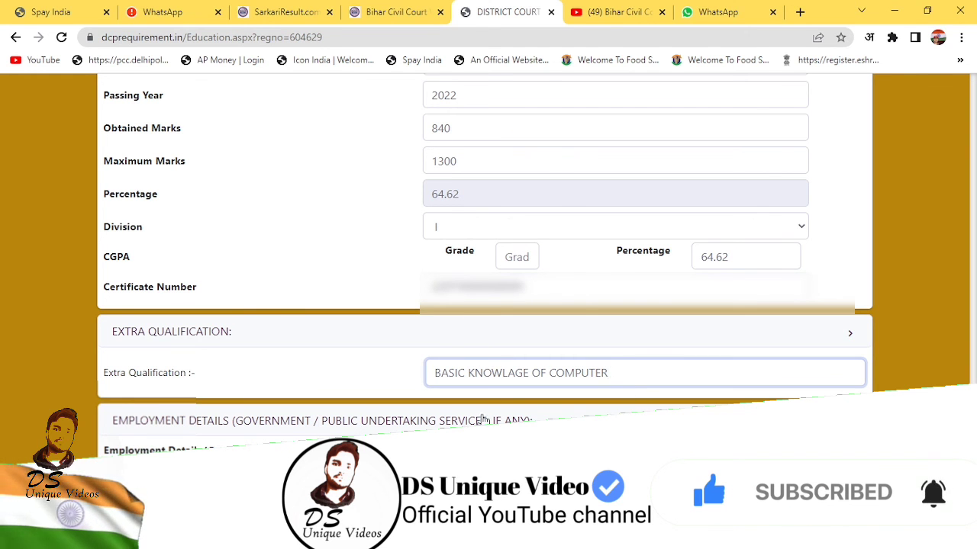
click(450, 513)
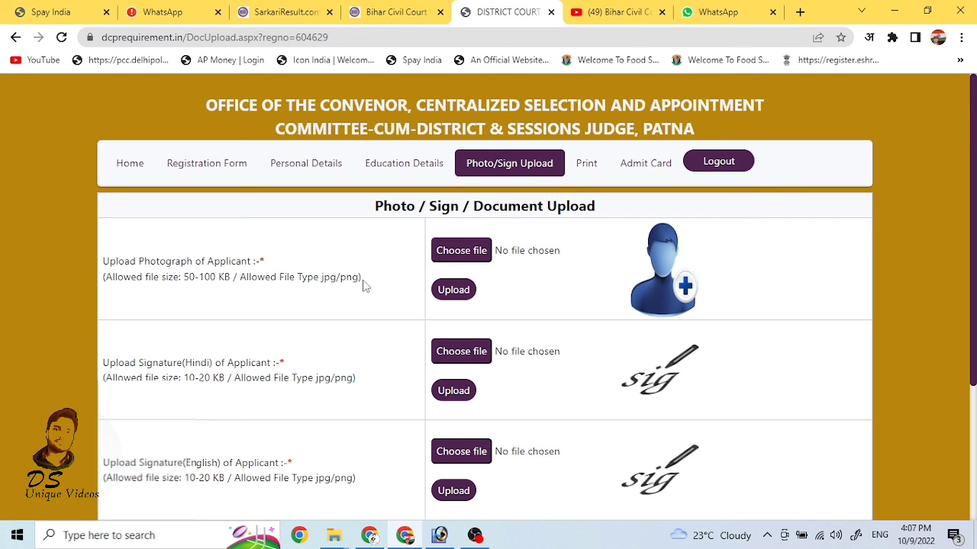
Step: Review the photo and Hindi signature upload requirements on the Photo/Sign Upload page
drag(184, 362, 222, 364)
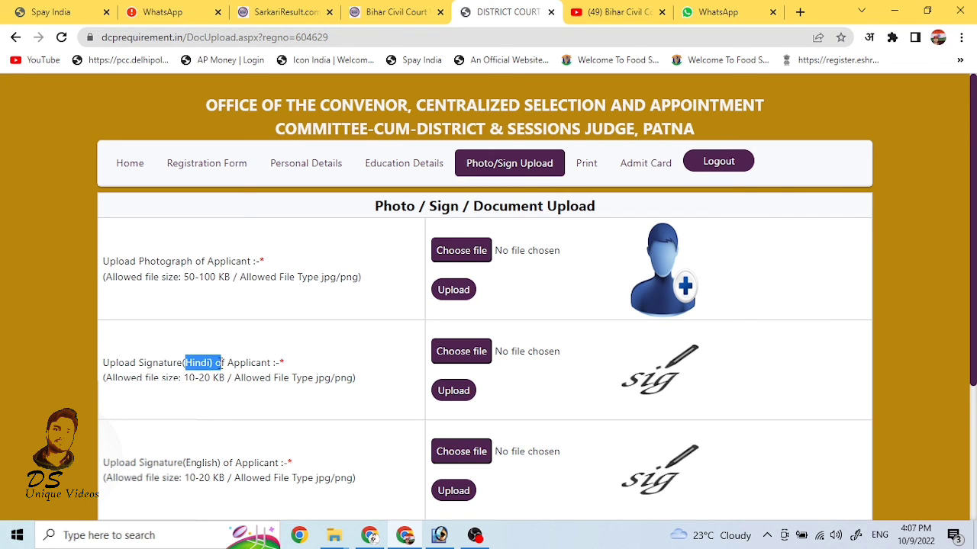
drag(183, 462, 252, 464)
scroll(288, 464, down, 3)
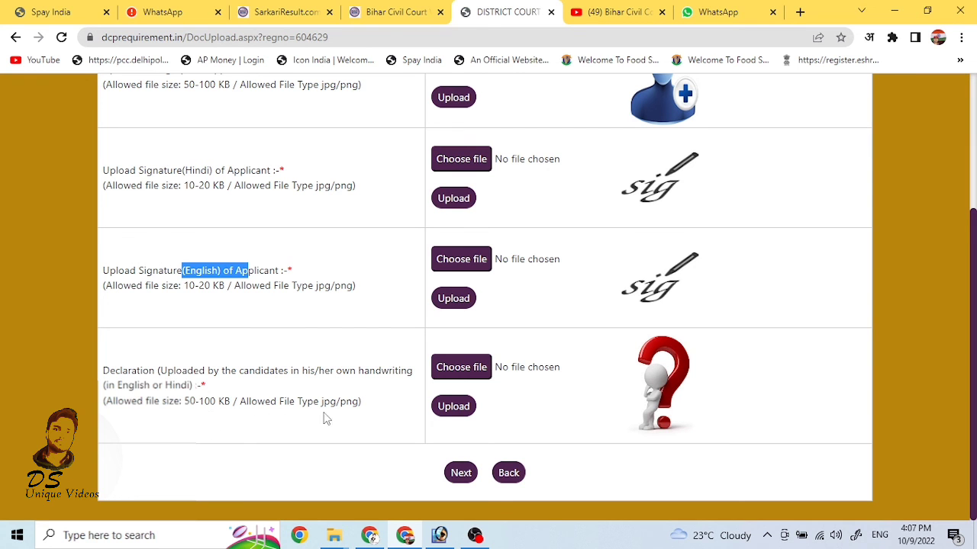
scroll(373, 412, up, 1)
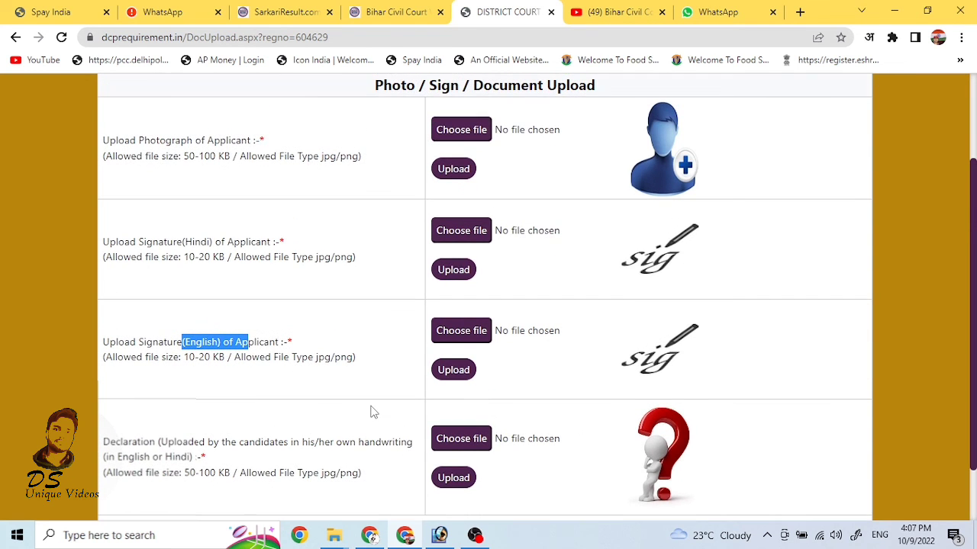
scroll(373, 412, up, 1)
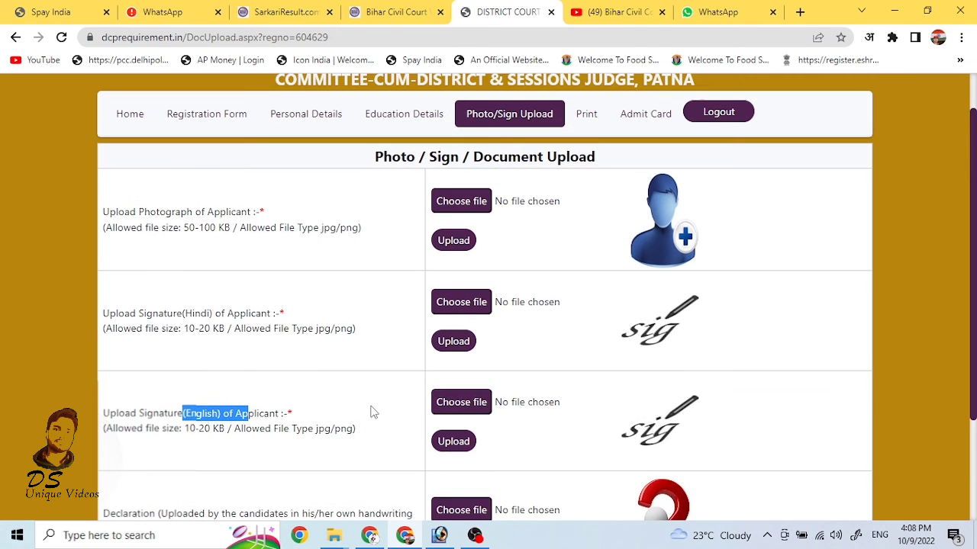
scroll(373, 412, up, 1)
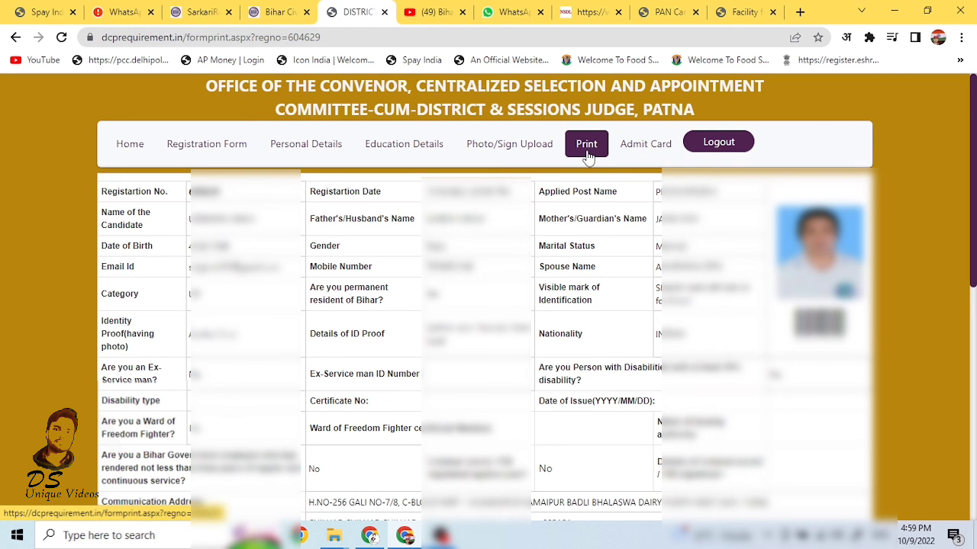
Step: Open the printable application form and its print preview
click(595, 151)
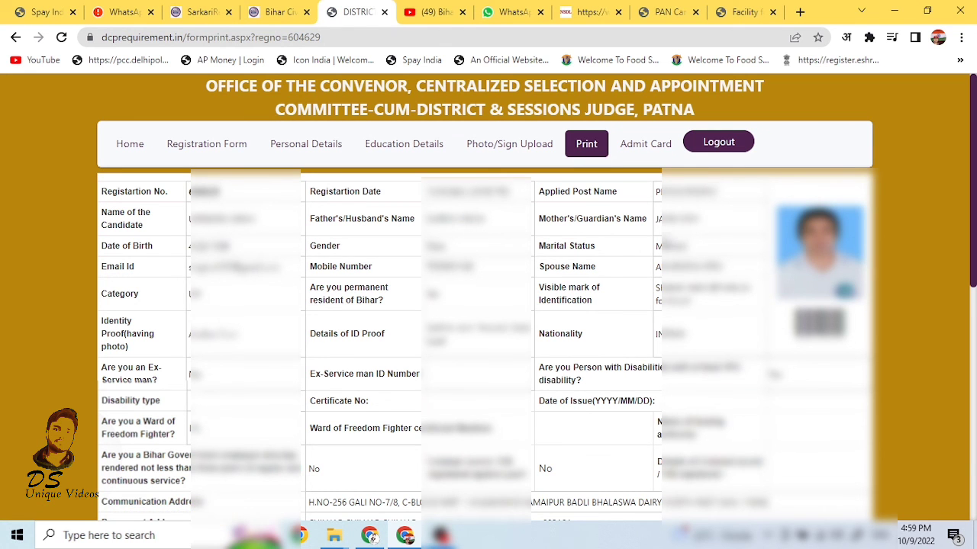
scroll(488, 305, down, 10)
click(453, 503)
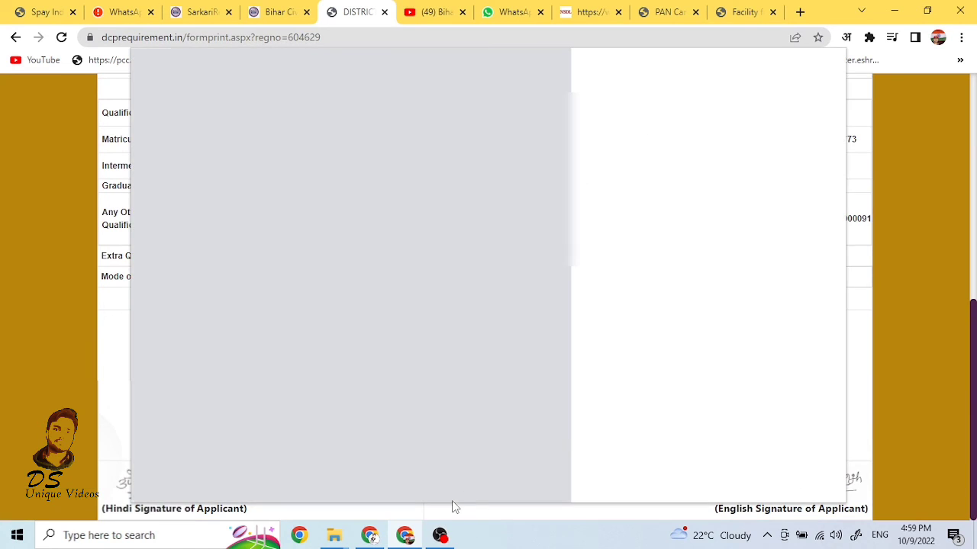
Step: Print the form to the Canon G3020 series in colour on A4 paper
click(789, 116)
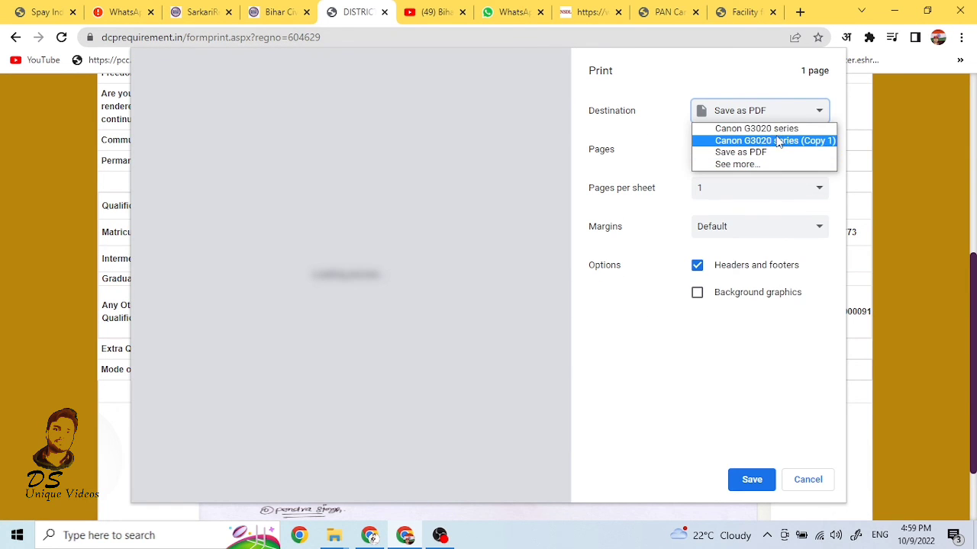
click(777, 141)
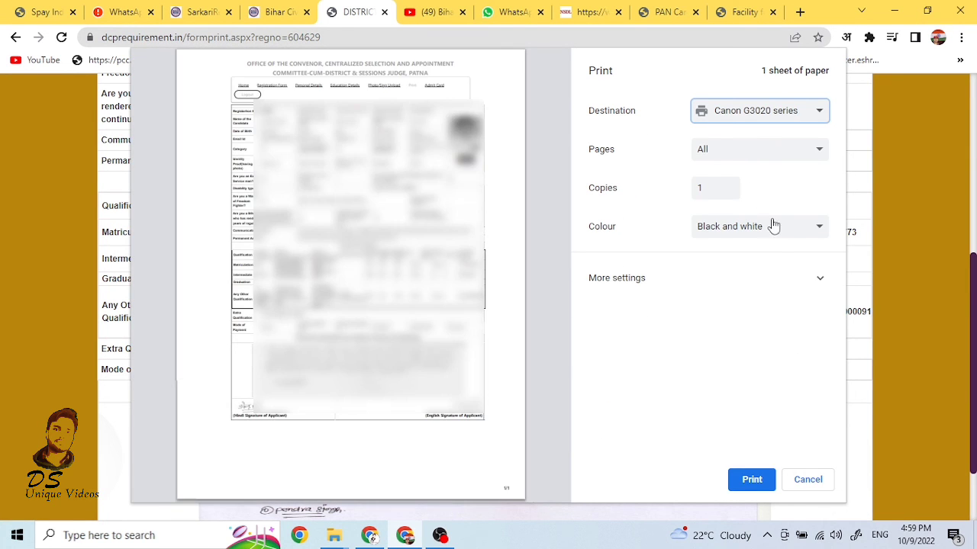
click(773, 226)
click(769, 257)
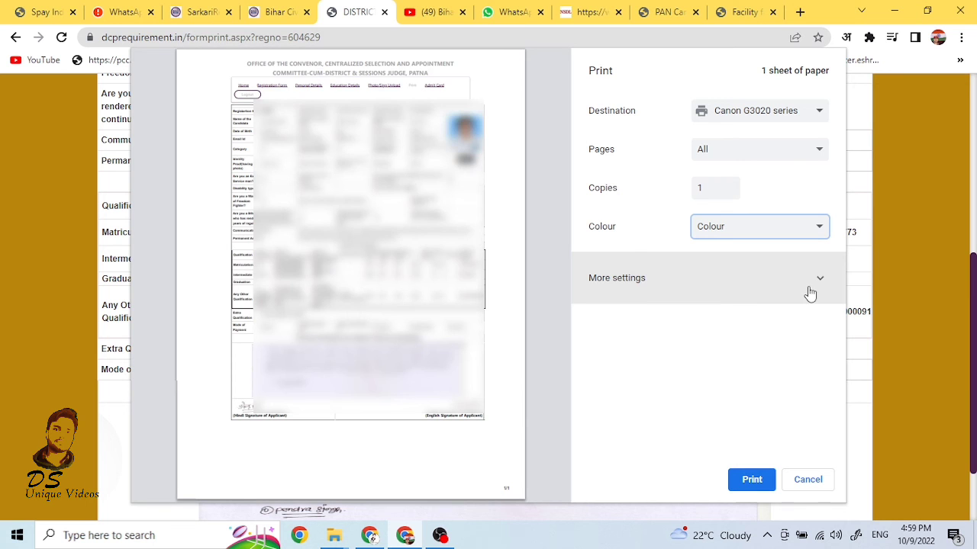
click(811, 290)
click(807, 333)
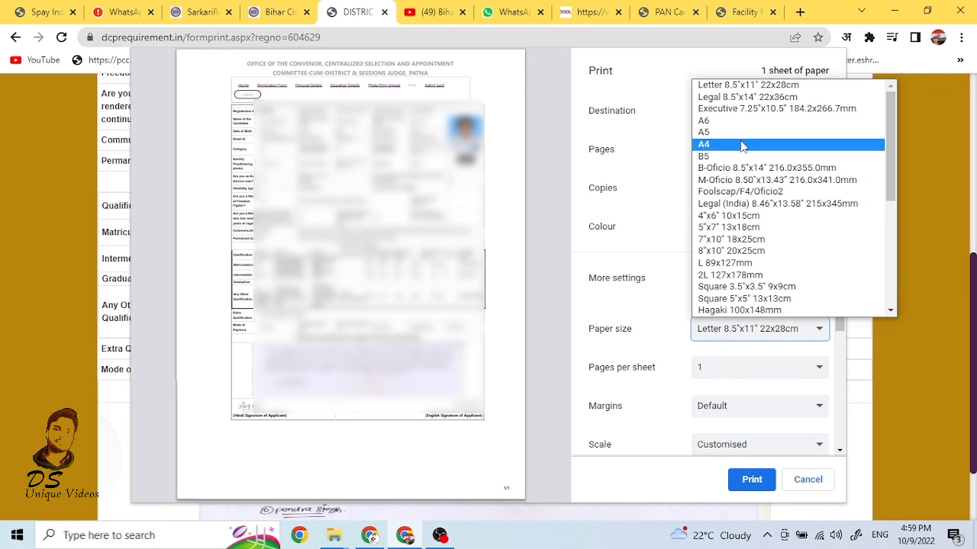
click(745, 146)
scroll(772, 374, down, 3)
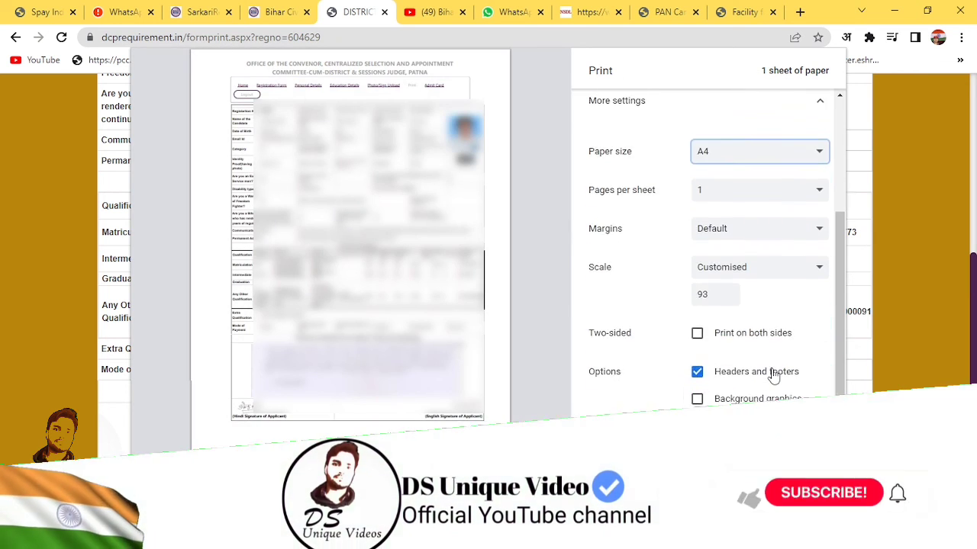
click(749, 493)
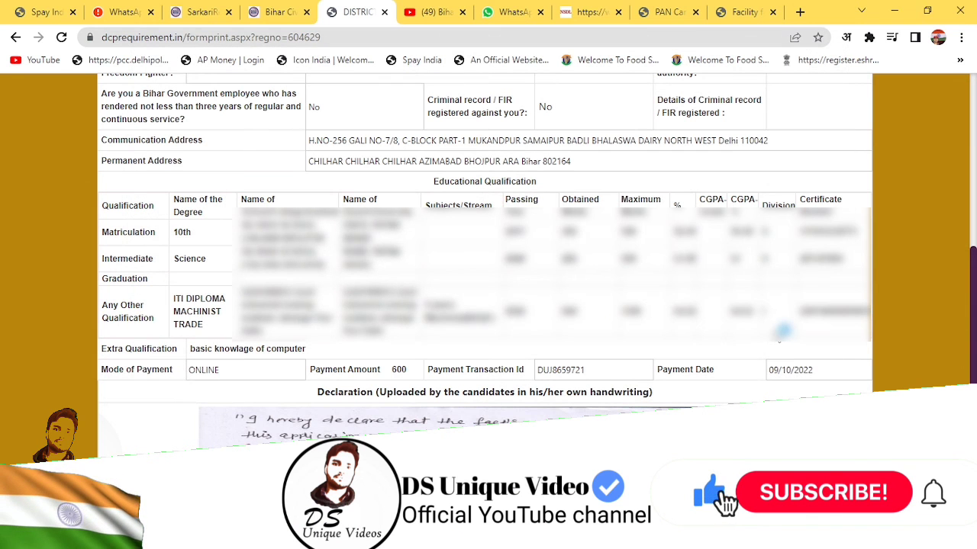